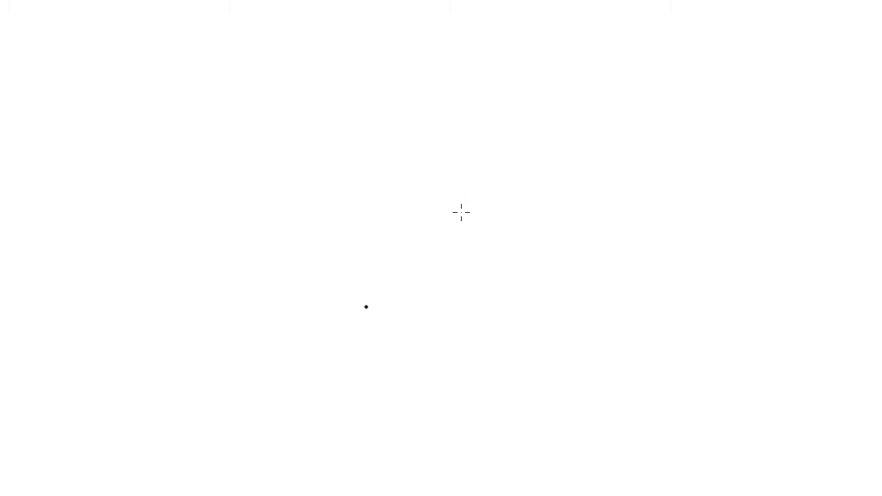
Sketch a function box marked f with four input arrows pointing into it
drag(394, 185, 396, 247)
mouse_move(394, 185)
mouse_down()
mouse_move(408, 184)
mouse_move(417, 255)
mouse_move(394, 252)
mouse_up()
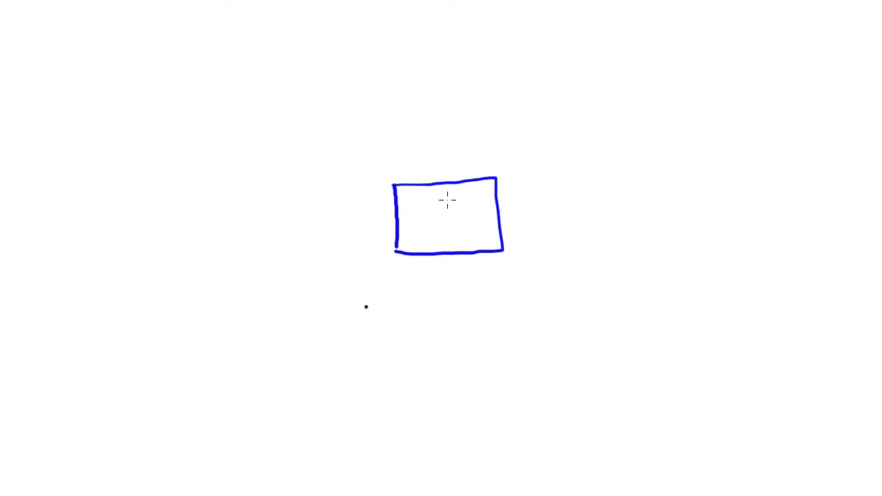
mouse_move(458, 195)
mouse_down()
mouse_move(453, 224)
mouse_move(436, 241)
mouse_move(465, 222)
mouse_up()
mouse_move(318, 187)
mouse_down()
mouse_move(382, 199)
mouse_move(374, 207)
mouse_up()
mouse_move(316, 247)
mouse_down()
mouse_move(380, 230)
mouse_move(375, 243)
mouse_up()
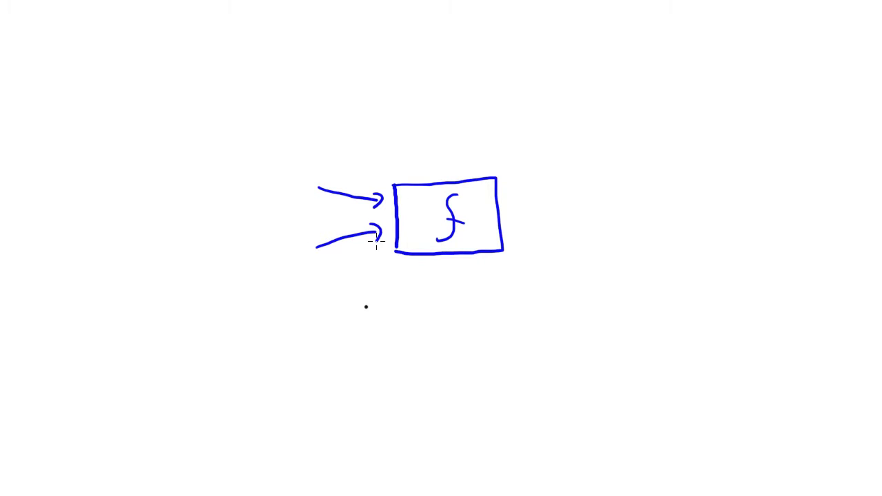
mouse_move(331, 279)
mouse_down()
mouse_move(378, 248)
mouse_move(377, 259)
mouse_up()
mouse_move(322, 163)
mouse_down()
mouse_move(371, 181)
mouse_move(365, 186)
mouse_up()
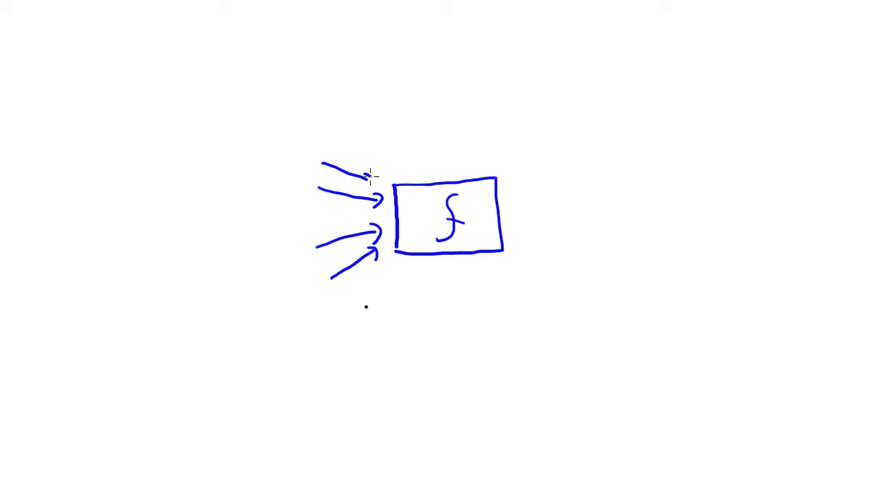
Draw an output arrow leaving the box to the right, labelled Ergebnis
mouse_move(516, 210)
mouse_down()
mouse_move(580, 208)
mouse_move(575, 219)
mouse_up()
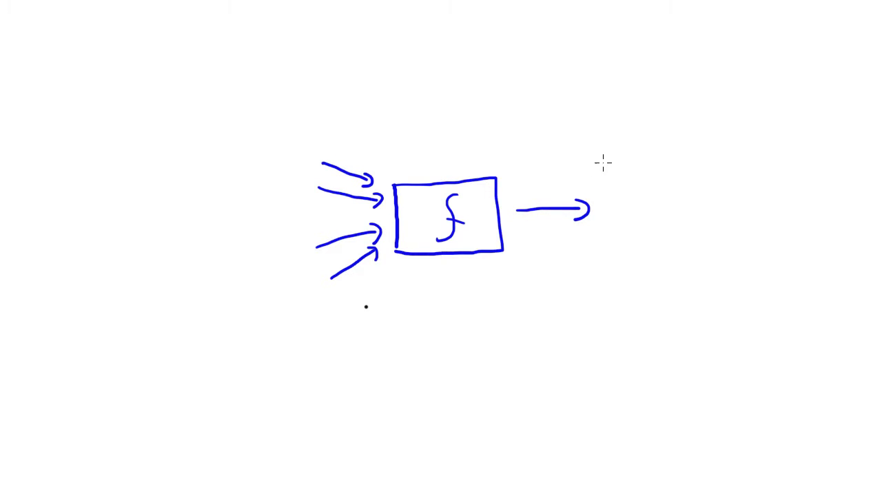
mouse_move(597, 153)
mouse_down()
mouse_move(595, 177)
mouse_move(594, 163)
mouse_move(614, 168)
mouse_move(620, 183)
mouse_up()
drag(634, 163, 641, 176)
mouse_move(649, 142)
mouse_down()
mouse_move(646, 170)
mouse_move(653, 175)
mouse_move(667, 160)
mouse_move(686, 180)
mouse_up()
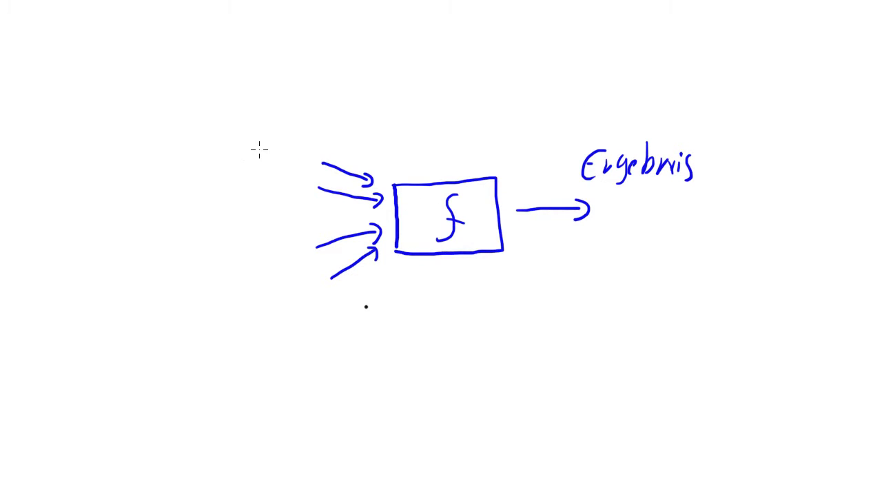
Label the input arrows Arg1, Arg2 and Arg3, and begin labelling the fourth
mouse_move(269, 129)
mouse_down()
mouse_move(261, 163)
mouse_move(276, 163)
mouse_up()
mouse_move(265, 151)
mouse_down()
mouse_move(293, 137)
mouse_move(301, 145)
mouse_move(288, 180)
mouse_up()
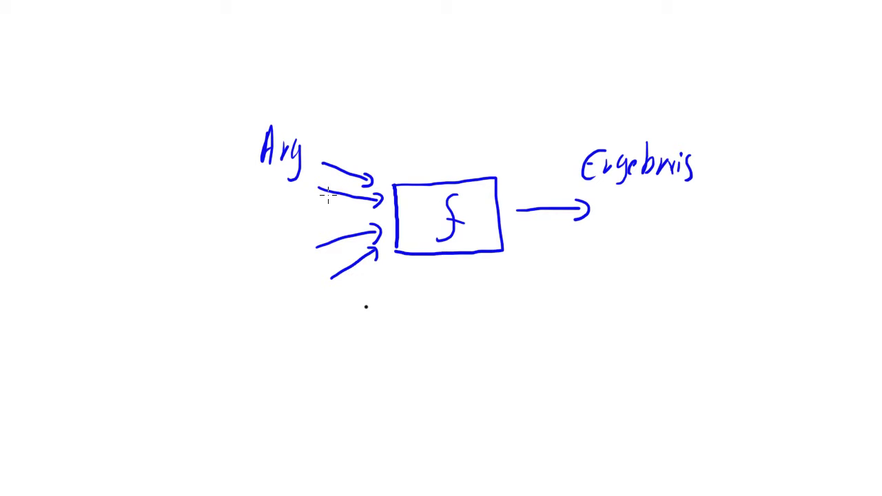
drag(306, 146, 315, 167)
mouse_move(260, 189)
mouse_down()
mouse_move(260, 201)
mouse_move(270, 204)
mouse_move(273, 194)
mouse_up()
mouse_move(275, 200)
mouse_down()
mouse_move(286, 192)
mouse_move(284, 215)
mouse_move(308, 200)
mouse_up()
mouse_move(251, 261)
mouse_down()
mouse_move(261, 235)
mouse_move(265, 259)
mouse_up()
mouse_move(249, 252)
mouse_down()
mouse_move(279, 244)
mouse_move(283, 265)
mouse_move(289, 259)
mouse_up()
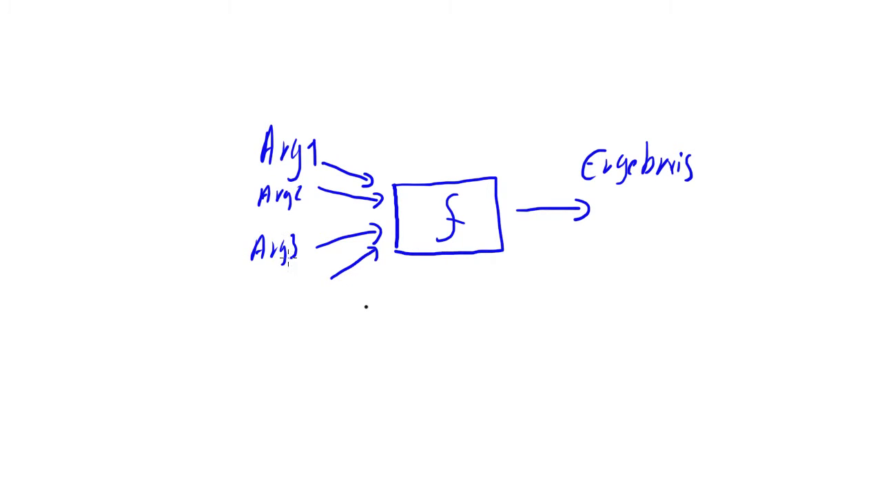
drag(258, 308, 265, 282)
mouse_move(267, 282)
mouse_down()
mouse_move(273, 305)
mouse_move(269, 295)
mouse_up()
mouse_move(277, 303)
mouse_down()
mouse_move(286, 288)
mouse_move(290, 322)
mouse_up()
mouse_move(300, 289)
mouse_down()
mouse_move(307, 273)
mouse_move(308, 307)
mouse_up()
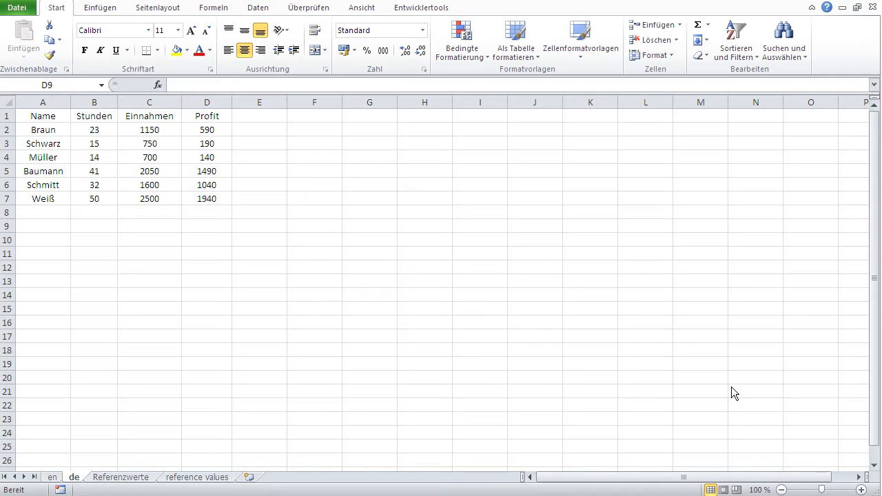
Enter =C2+C3+C4 in C9 to get 2600, check the formula, then clear it
click(194, 225)
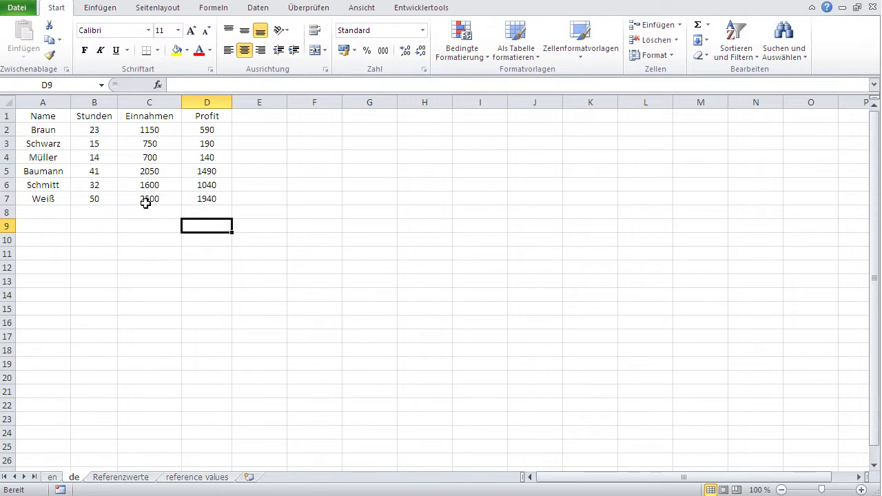
click(146, 231)
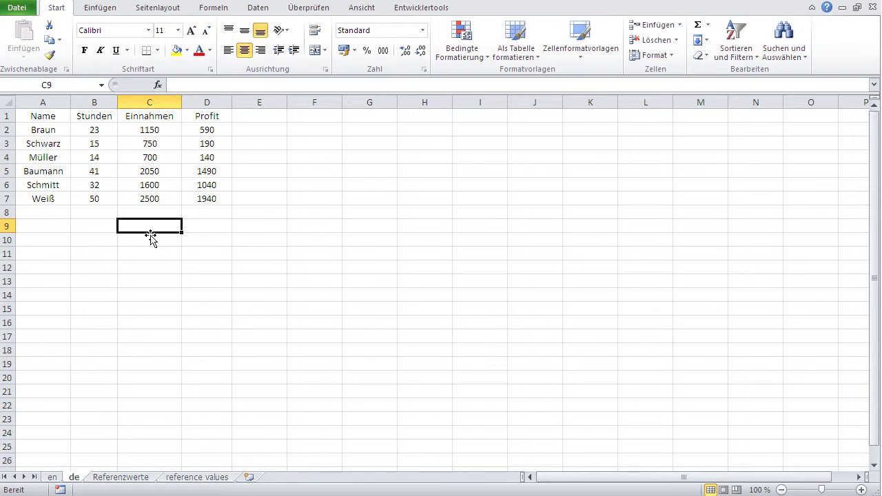
text(=)
click(167, 129)
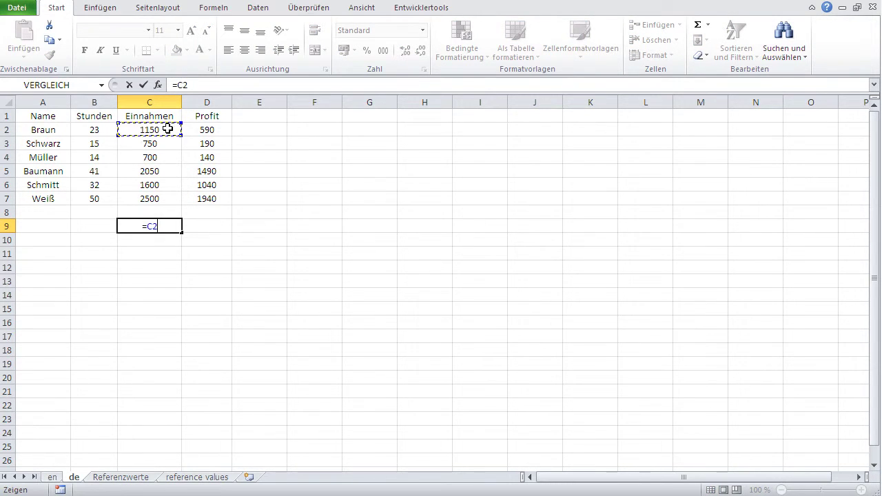
text(+)
click(166, 142)
text(+)
click(165, 157)
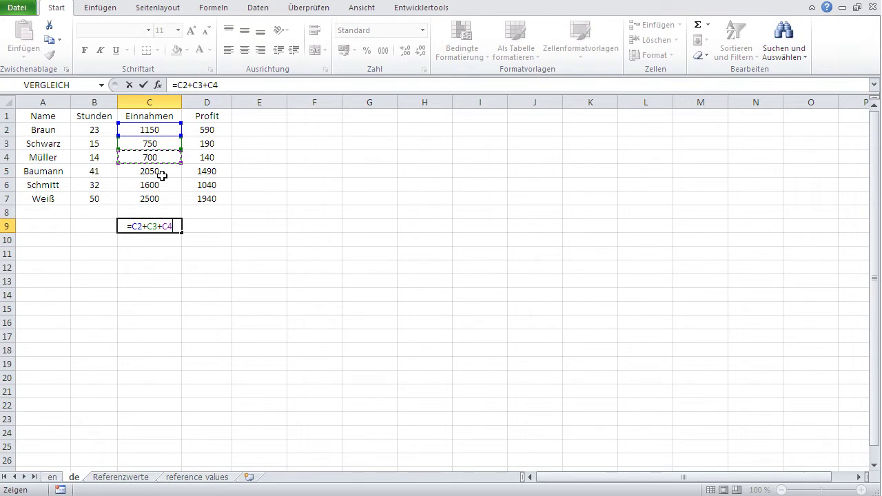
key(Return)
click(145, 226)
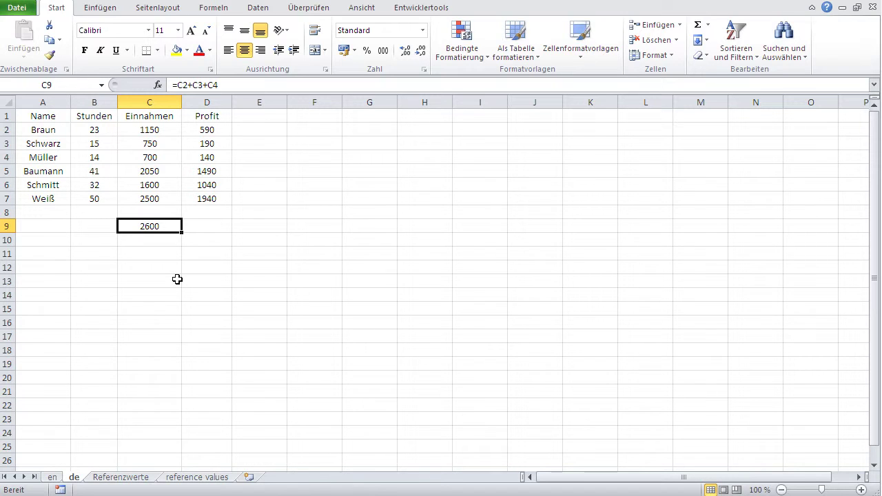
key(Delete)
click(187, 279)
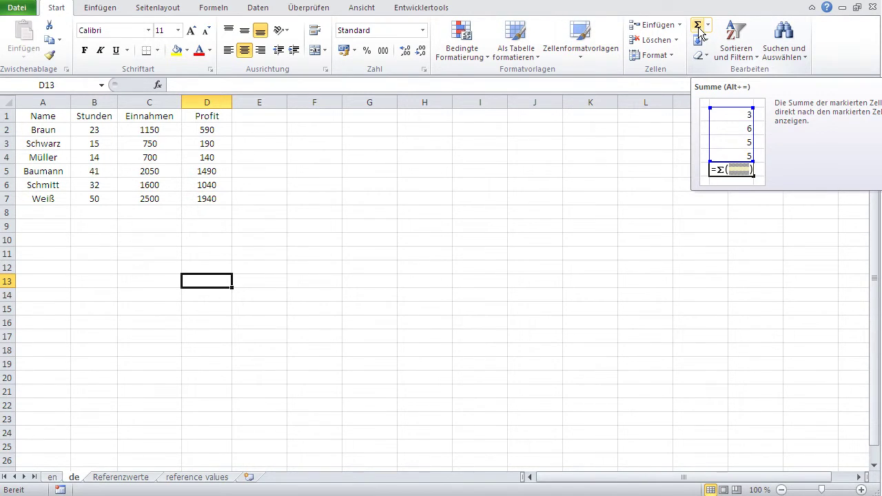
click(471, 202)
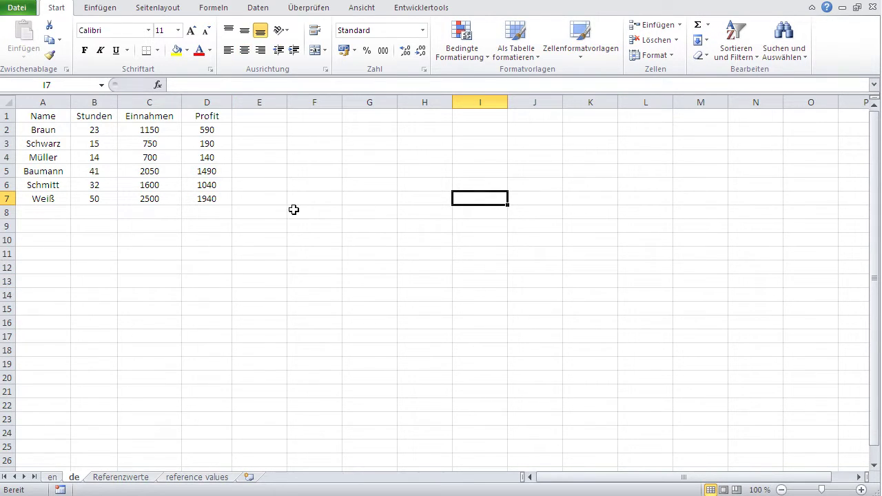
click(146, 228)
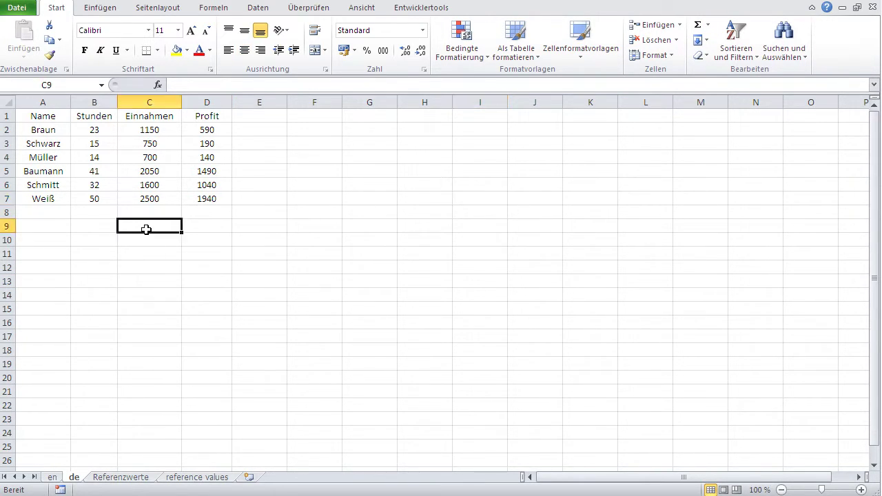
click(697, 25)
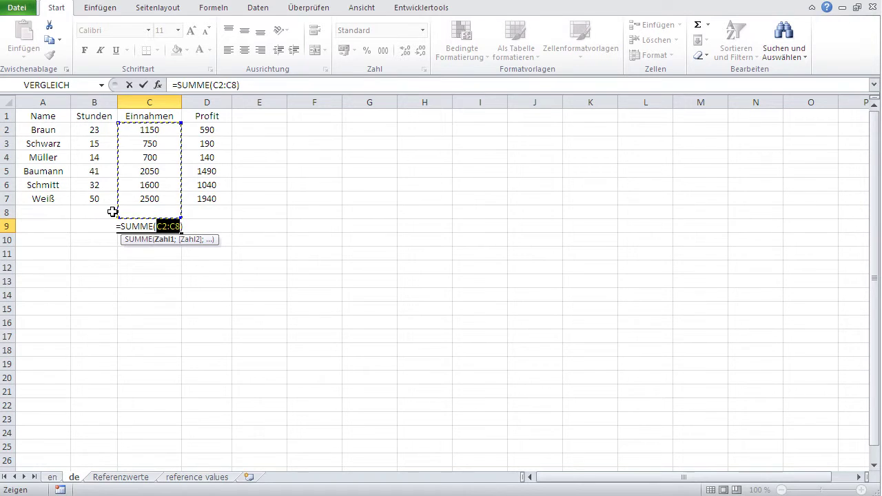
key(Return)
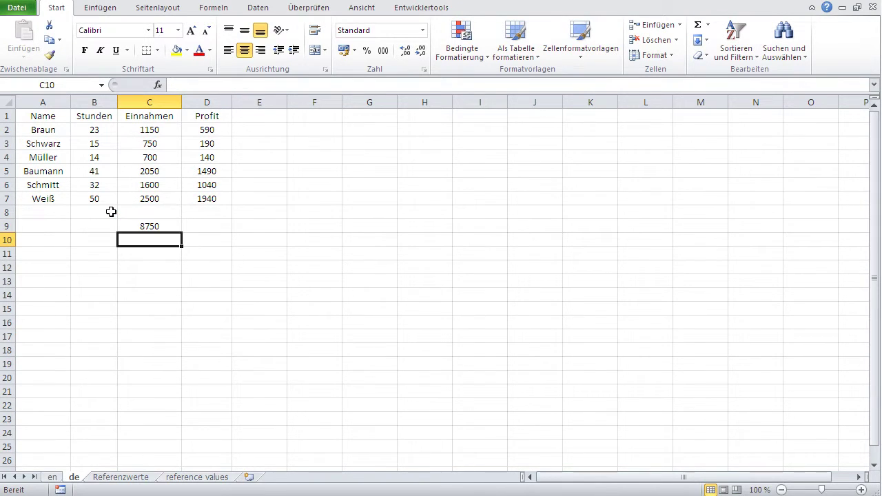
click(136, 226)
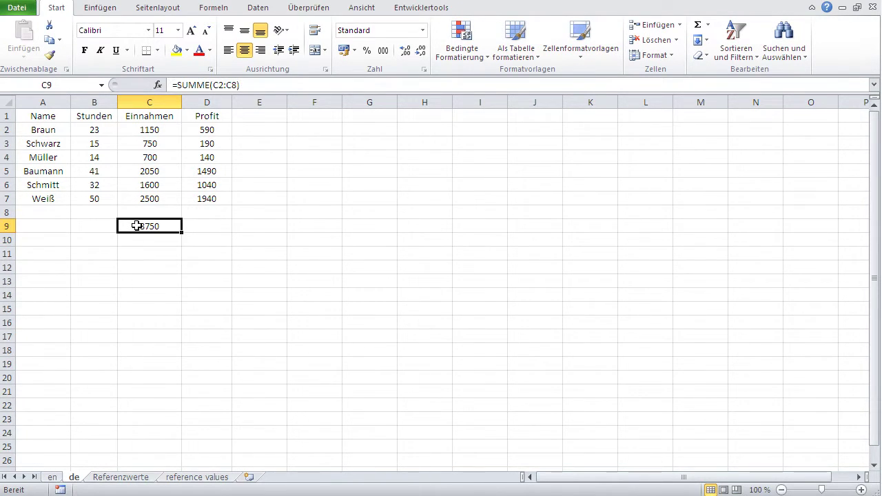
key(Delete)
click(147, 264)
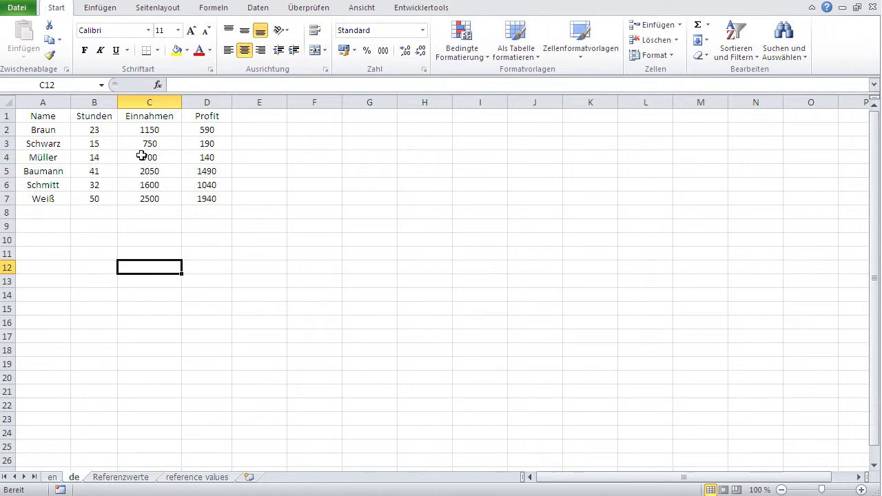
AutoSum the Einnahmen range C2:C9 so C9 shows 8750, then reselect C2:C9
click(140, 131)
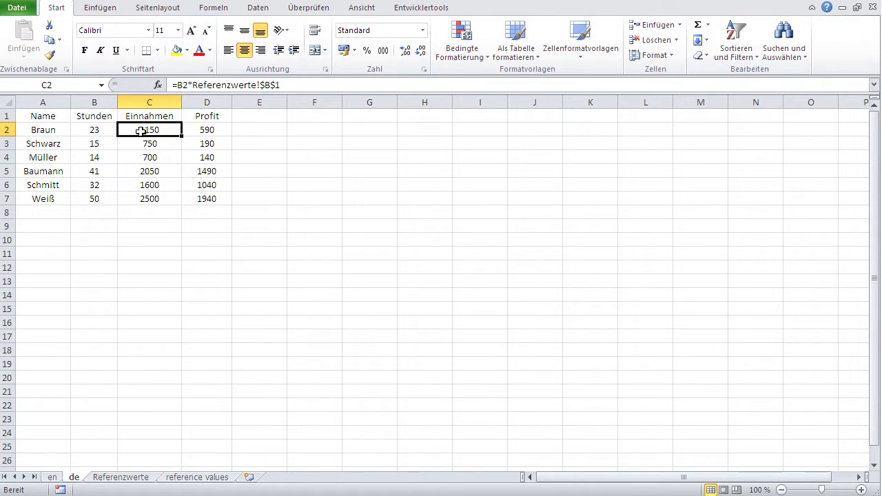
drag(141, 131, 135, 194)
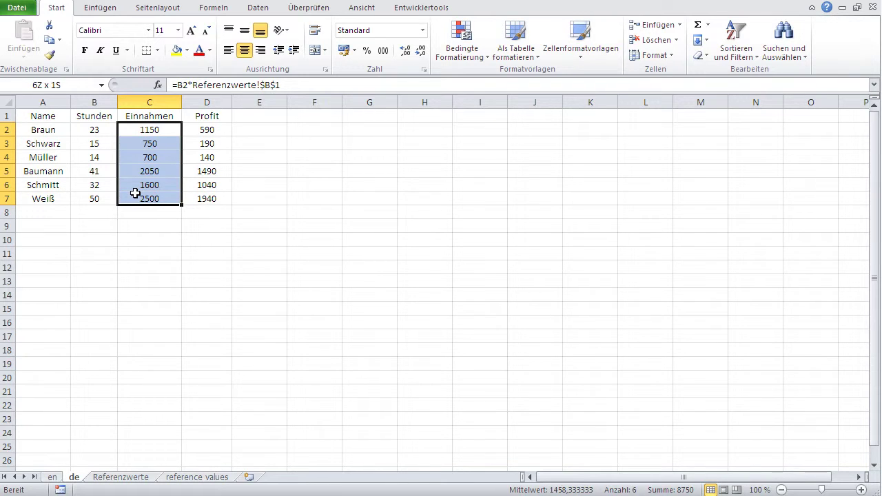
drag(135, 193, 124, 229)
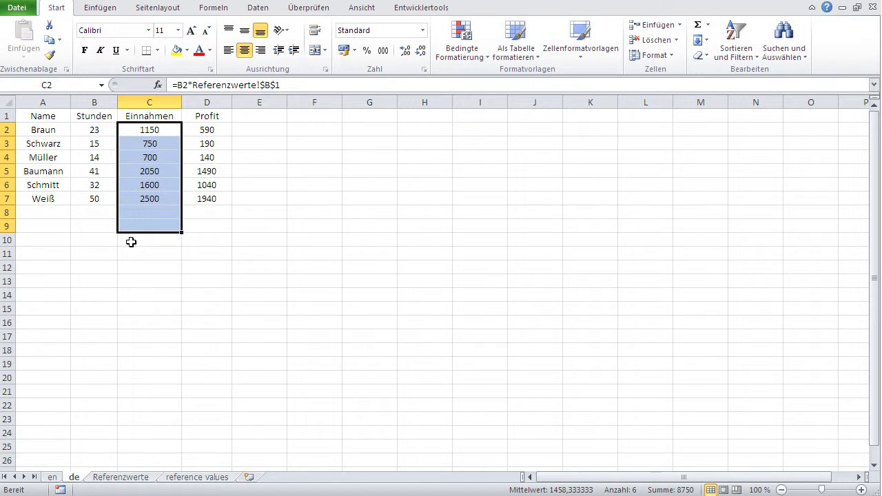
click(698, 26)
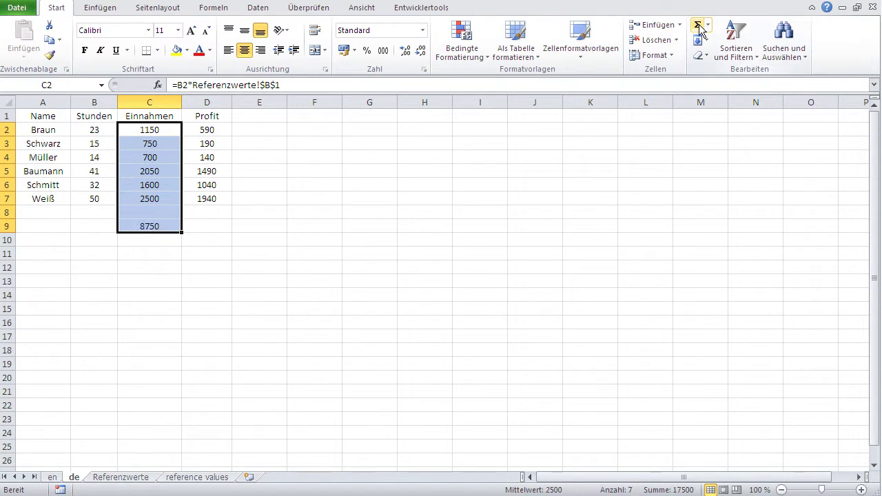
click(237, 252)
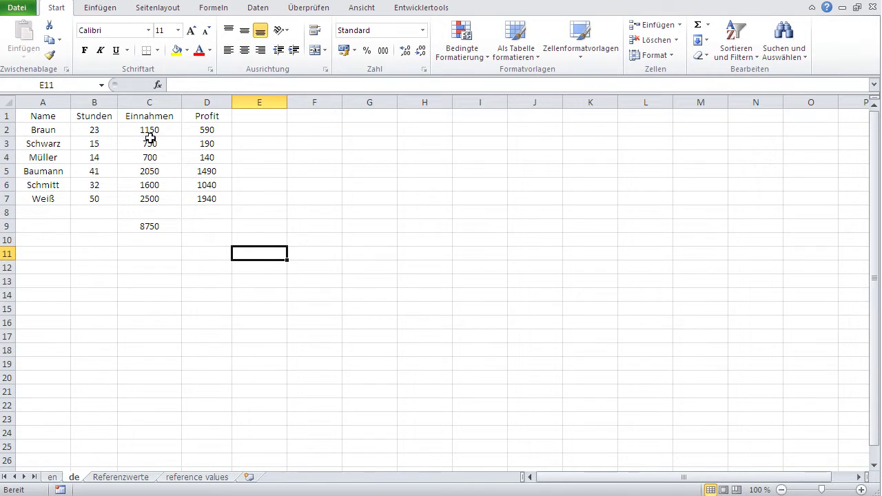
drag(152, 129, 151, 225)
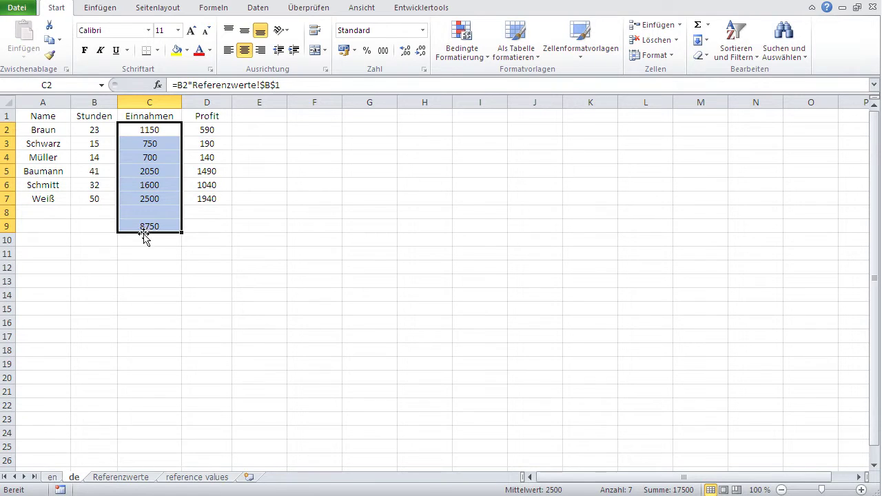
click(199, 131)
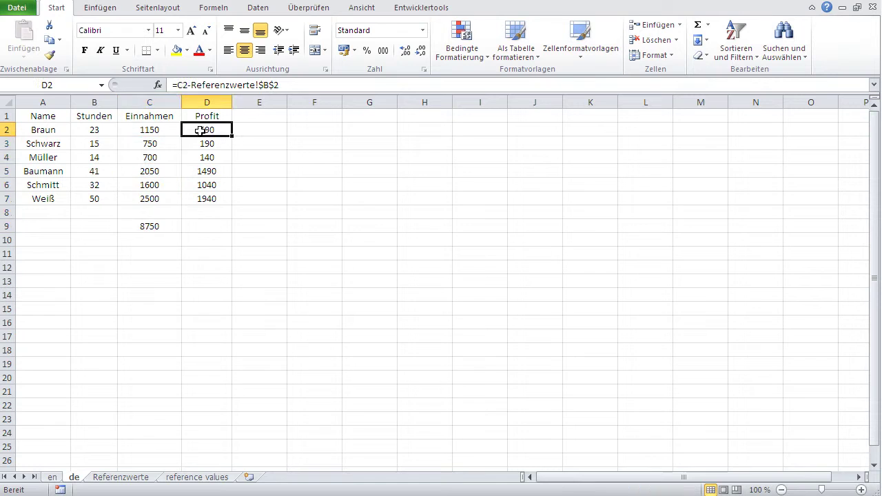
drag(200, 130, 199, 228)
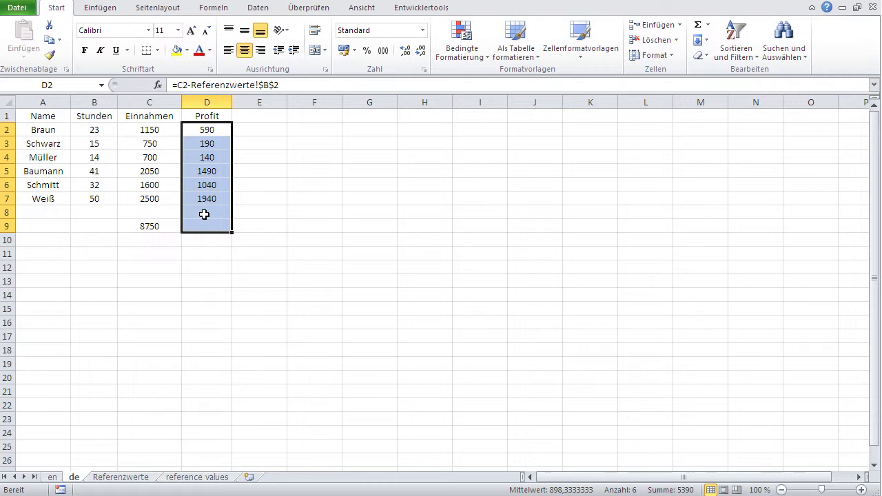
click(699, 26)
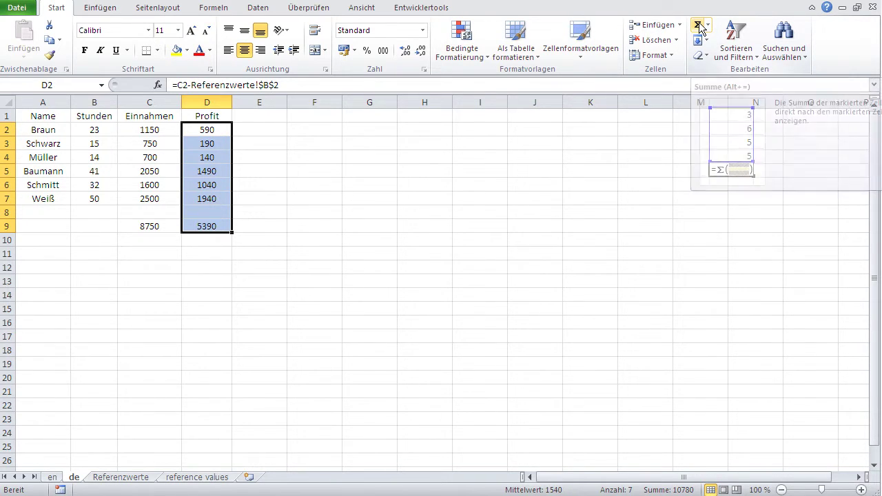
click(185, 303)
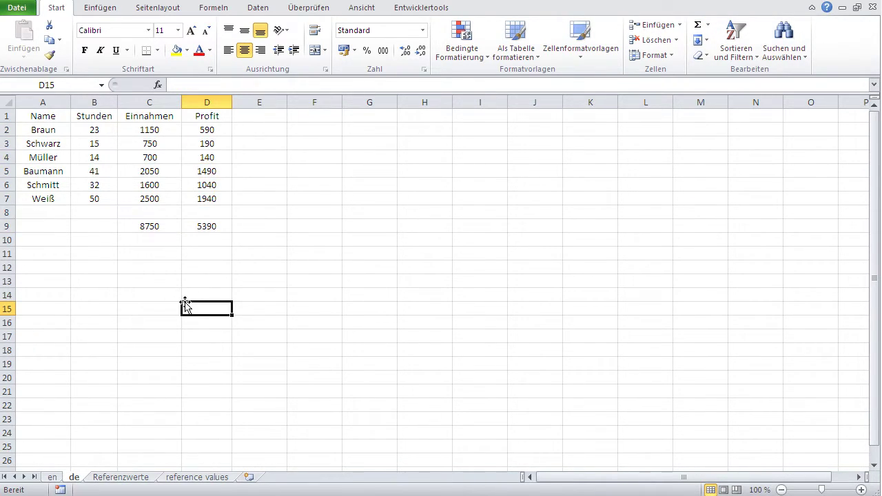
click(149, 228)
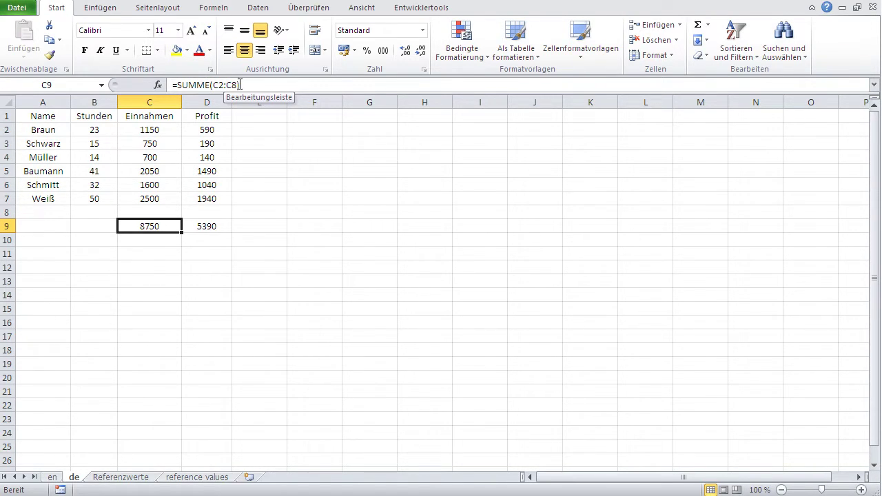
click(234, 84)
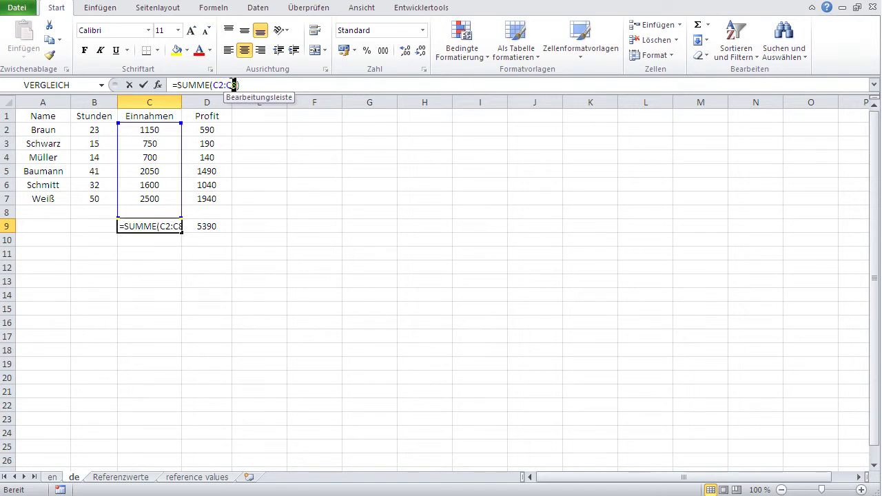
drag(234, 84, 214, 84)
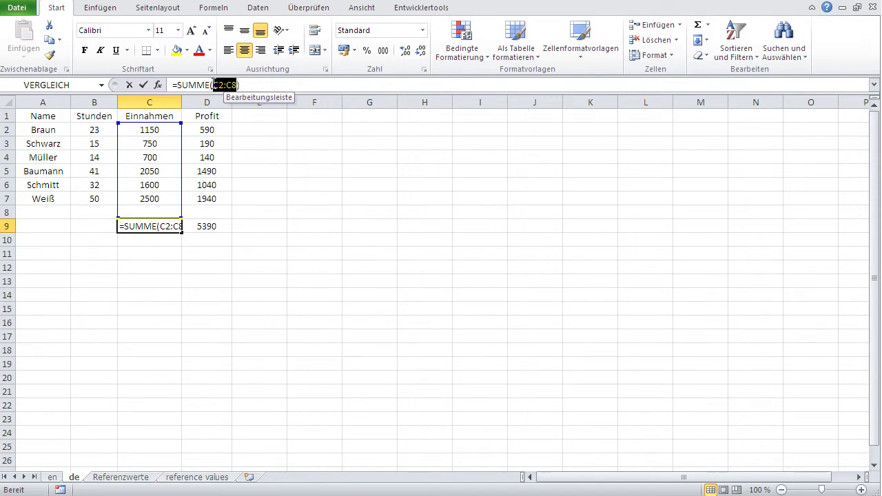
click(248, 84)
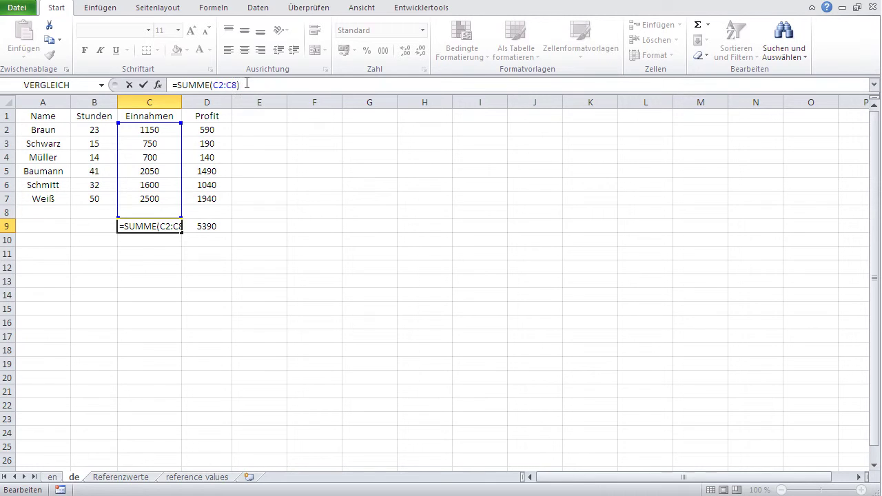
key(Return)
click(120, 224)
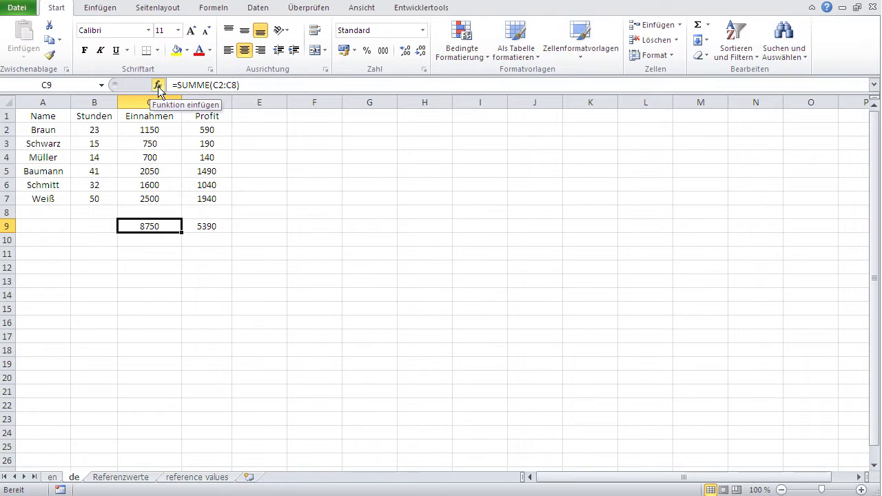
click(160, 91)
mouse_move(160, 4)
mouse_down()
mouse_move(321, 159)
mouse_move(417, 117)
mouse_up()
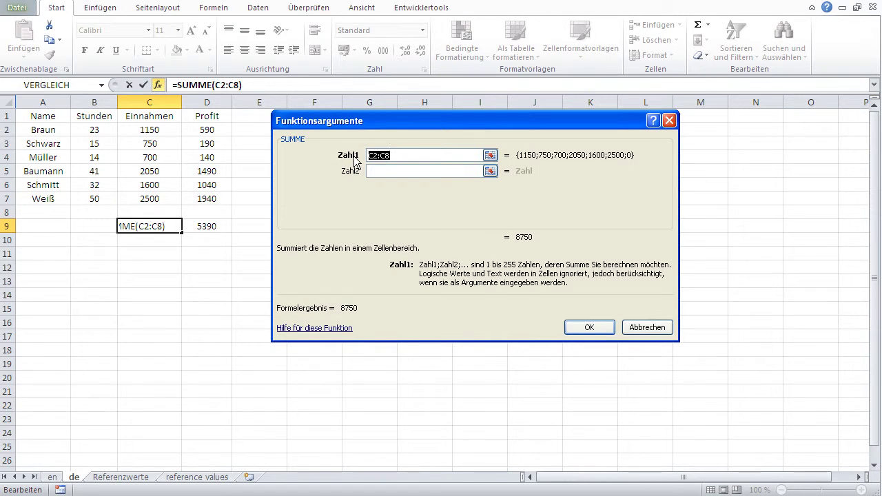
drag(401, 156, 360, 159)
click(639, 328)
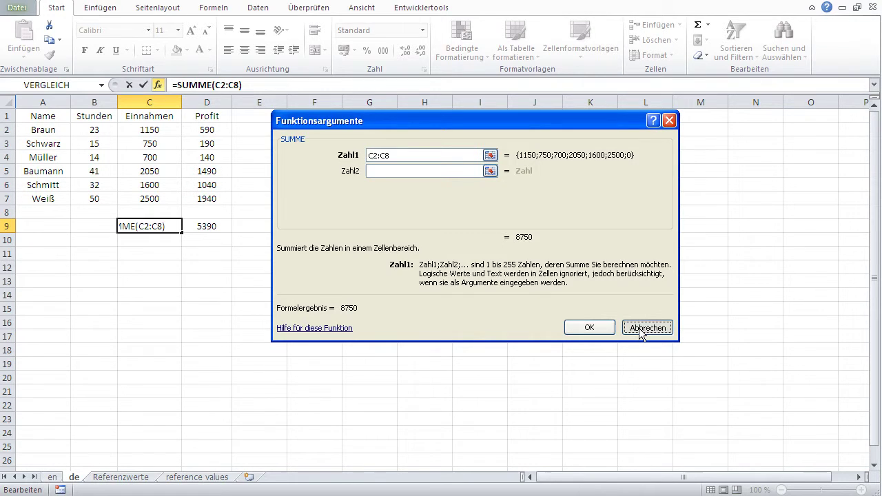
click(492, 309)
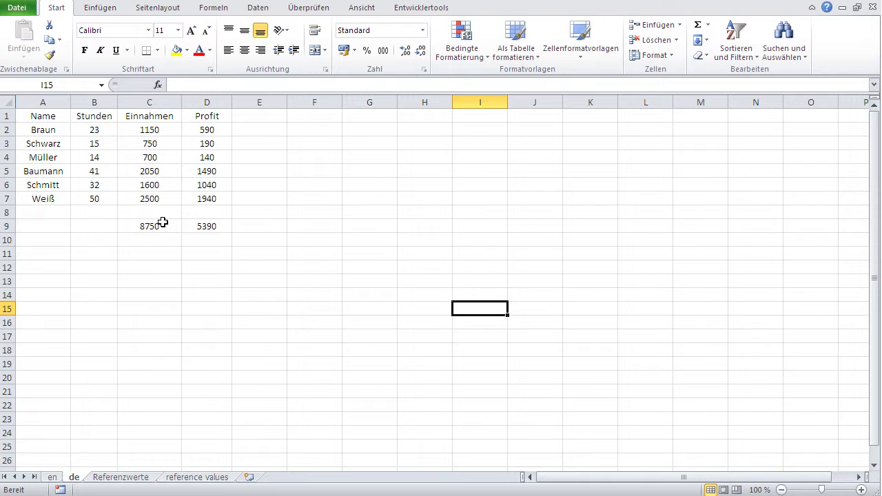
Clear the totals in C9:E9 and AutoSum C2:C9 to restore 8750 in C9
drag(163, 223, 246, 227)
key(Delete)
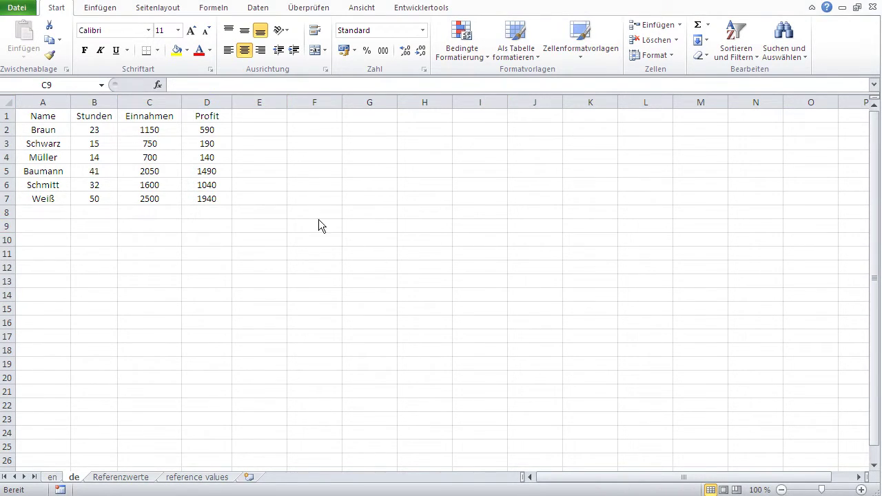
click(151, 131)
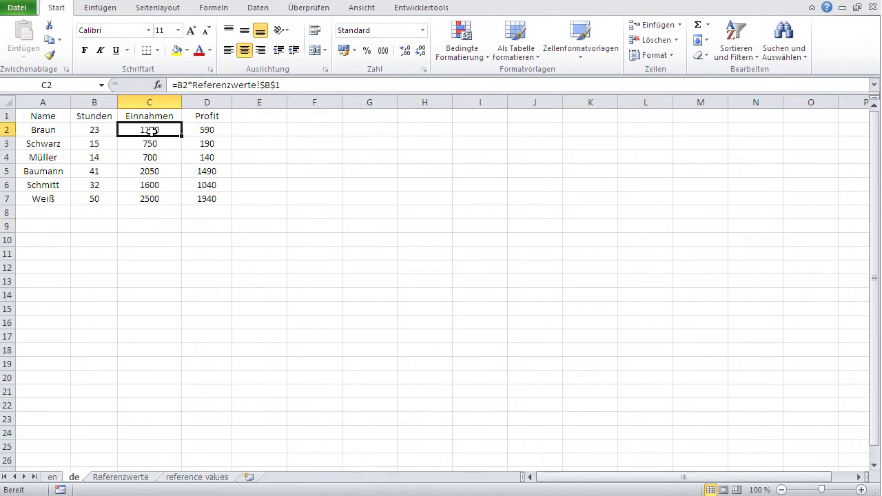
drag(152, 132, 163, 223)
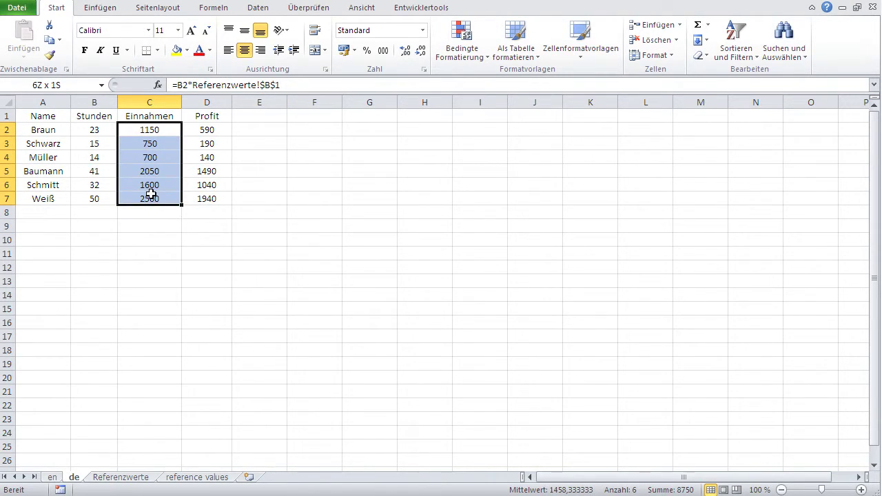
click(698, 24)
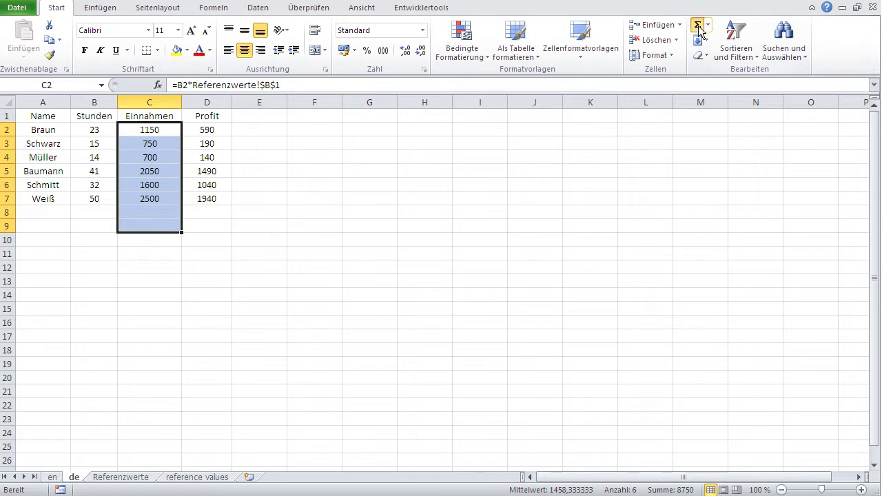
click(324, 269)
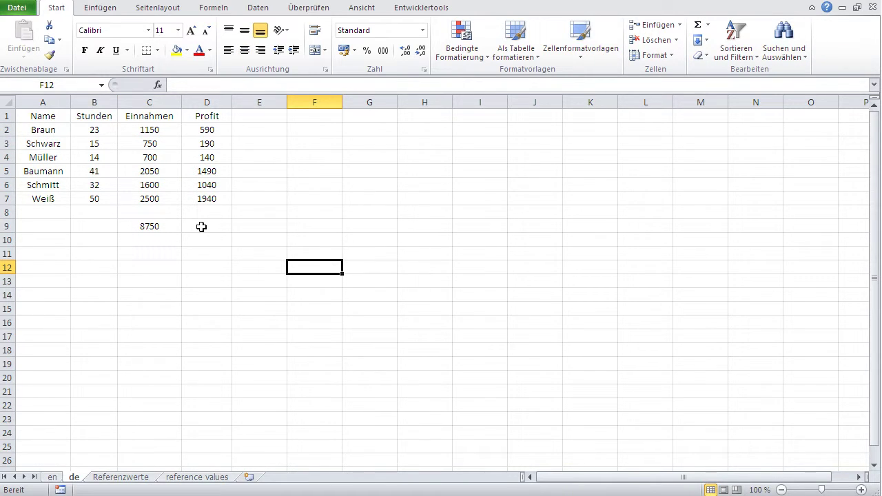
Start a SUMME formula in D9 via Insert Function, choosing it from category Alle
click(201, 227)
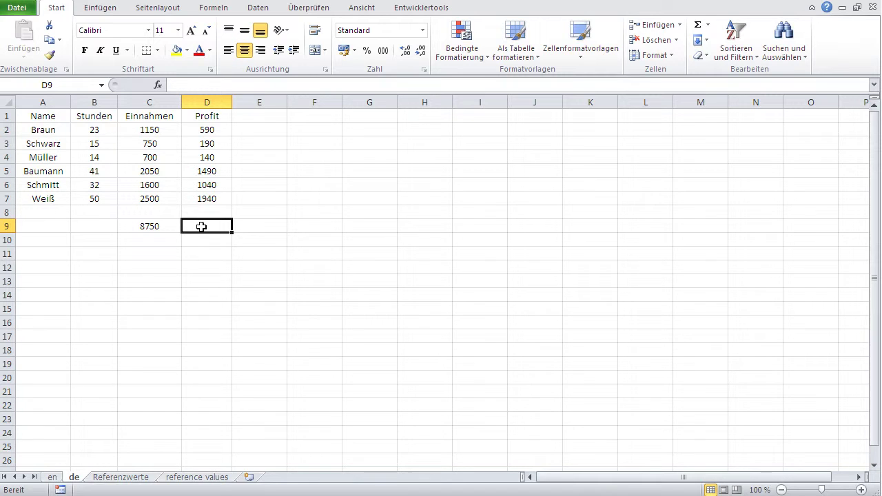
click(158, 85)
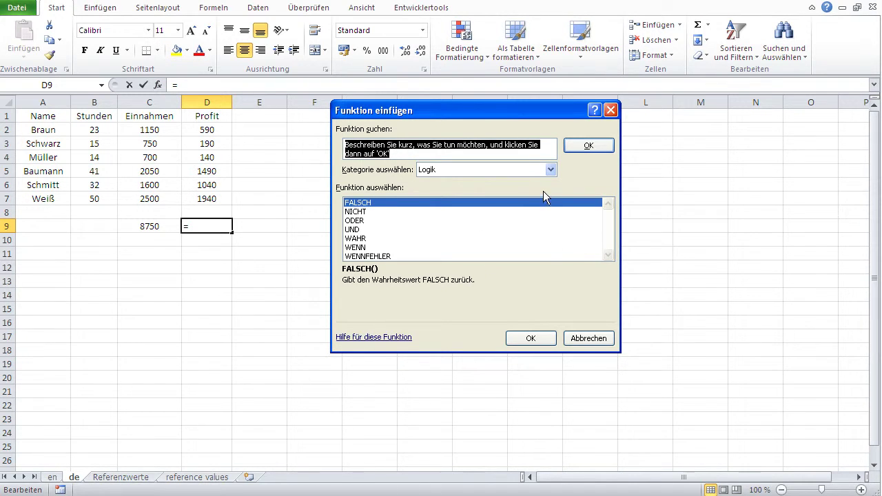
click(551, 170)
mouse_move(551, 196)
mouse_down()
mouse_move(552, 228)
mouse_move(551, 193)
mouse_up()
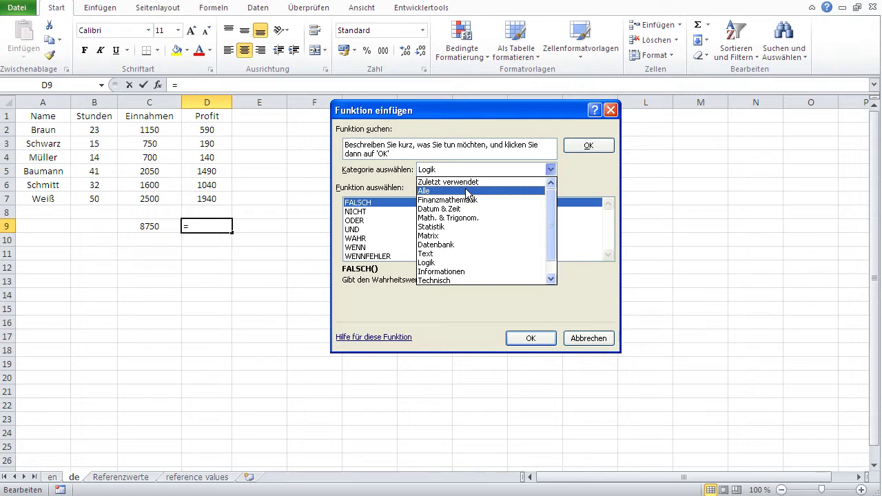
click(427, 192)
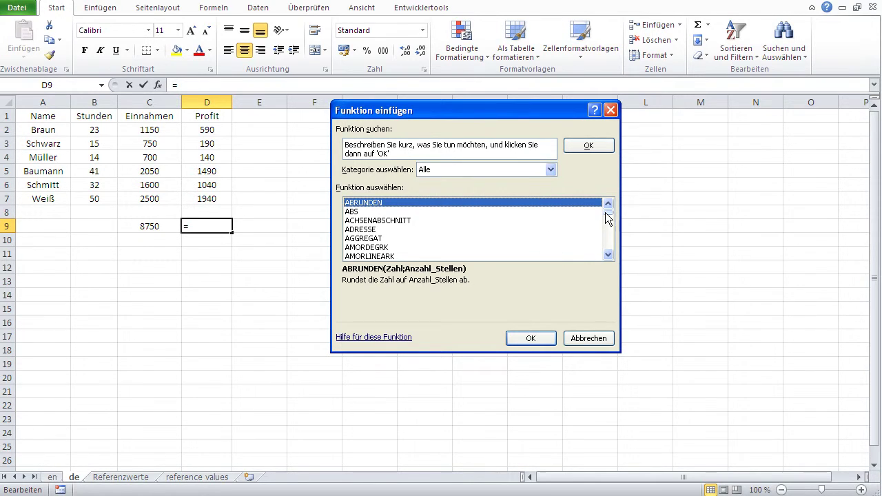
drag(608, 218, 606, 213)
drag(606, 214, 608, 252)
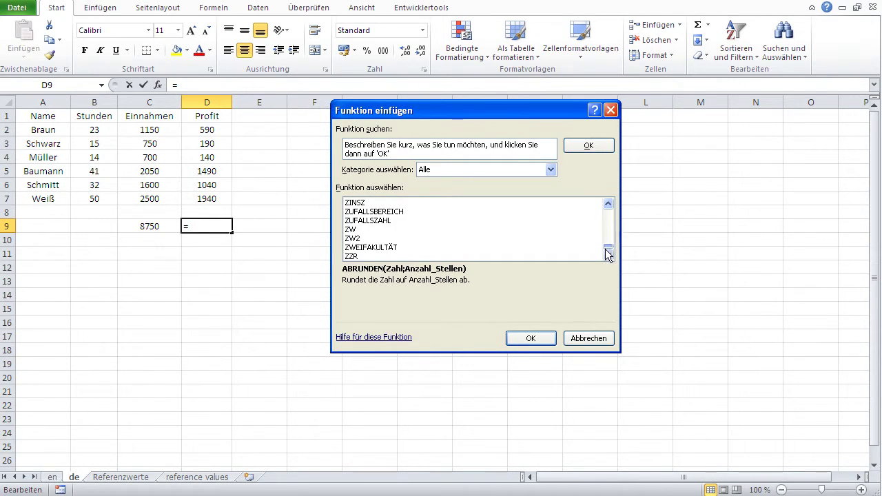
click(609, 205)
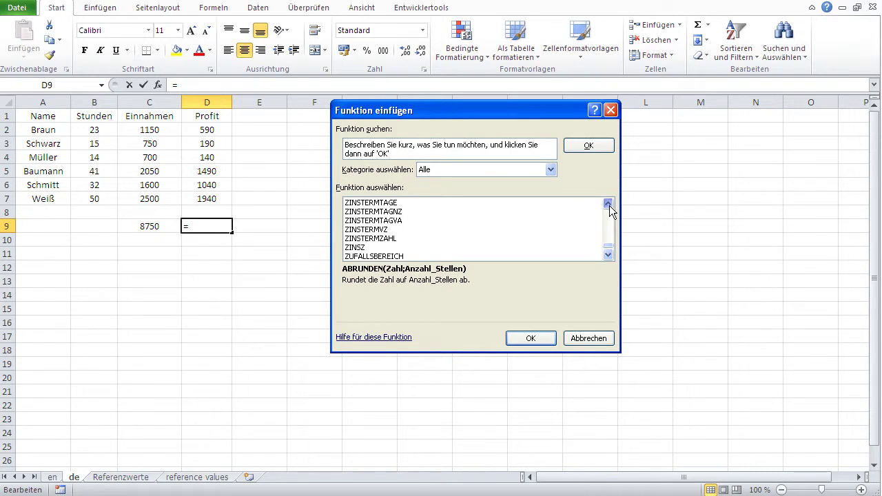
drag(609, 248, 610, 240)
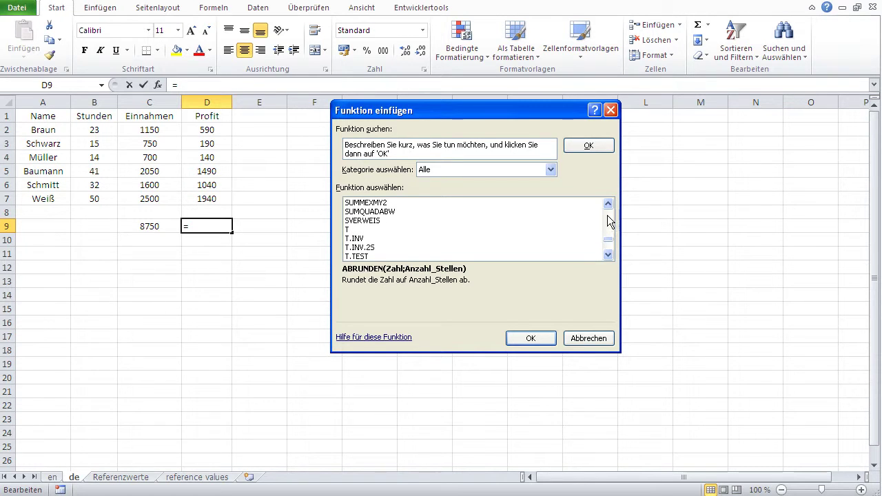
click(609, 204)
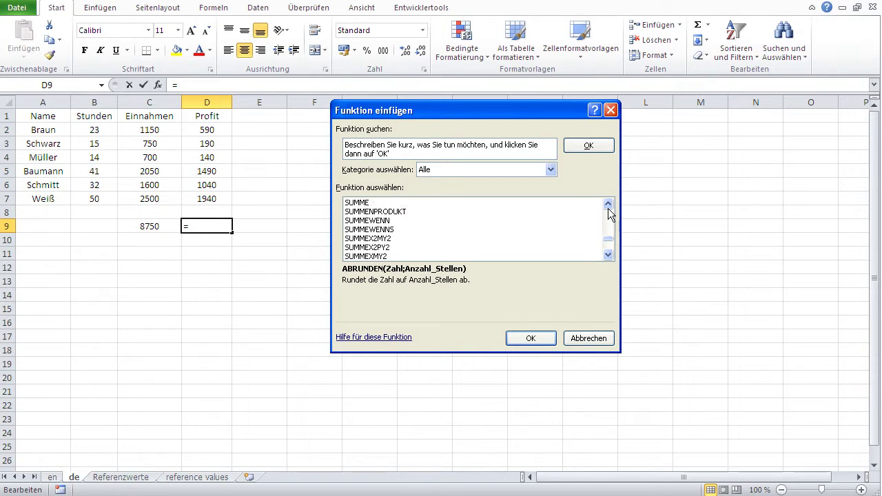
click(359, 212)
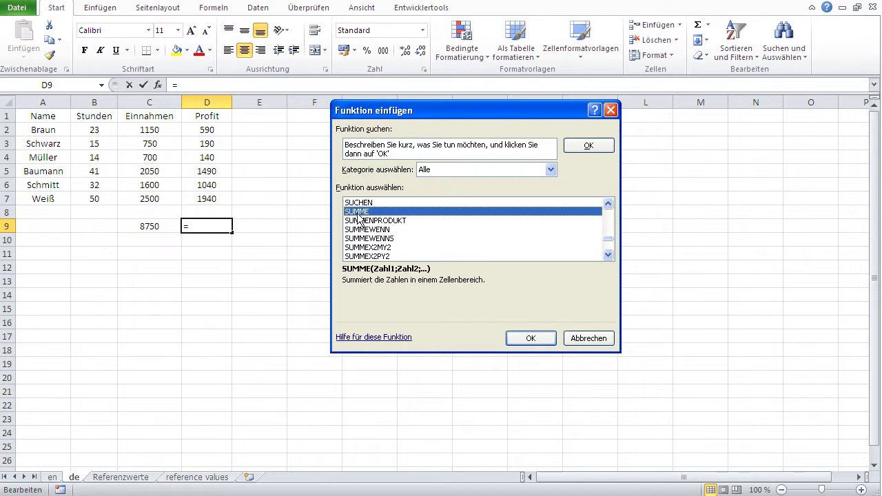
click(521, 338)
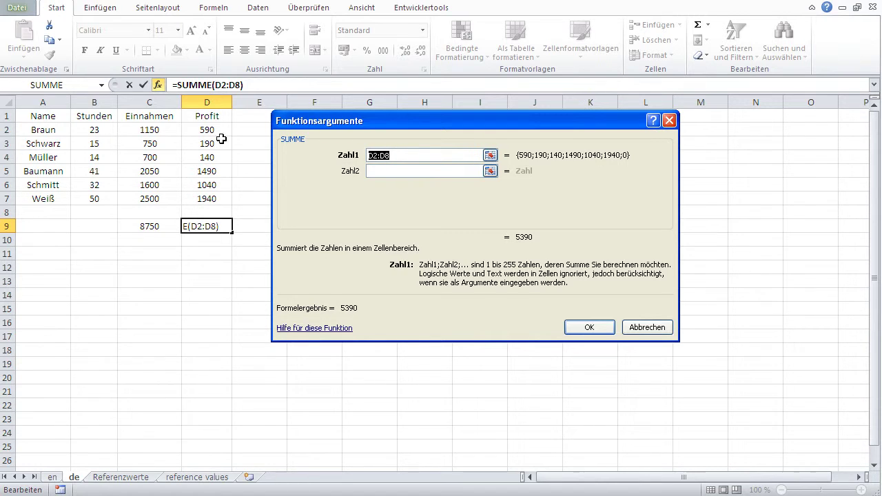
Set SUMME's Zahl1 to D2:D7 and confirm, giving 5390 in D9
mouse_move(207, 131)
mouse_down()
mouse_move(205, 187)
mouse_move(212, 152)
mouse_up()
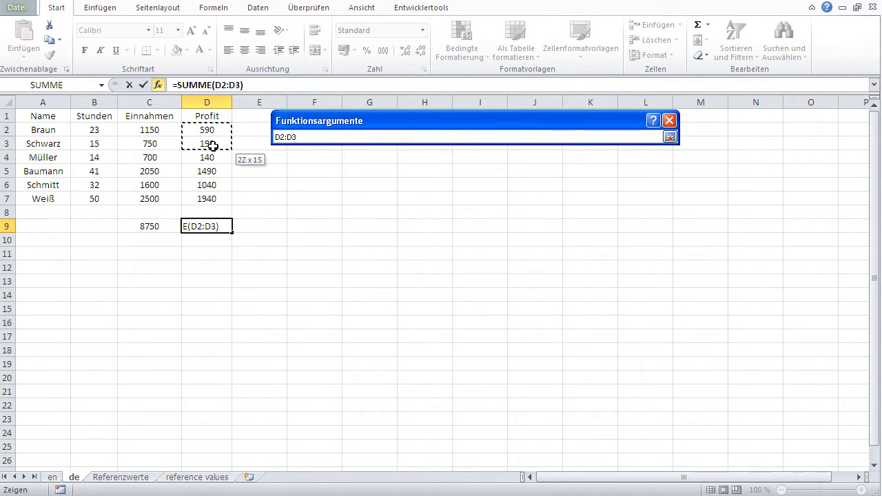
drag(211, 152, 215, 187)
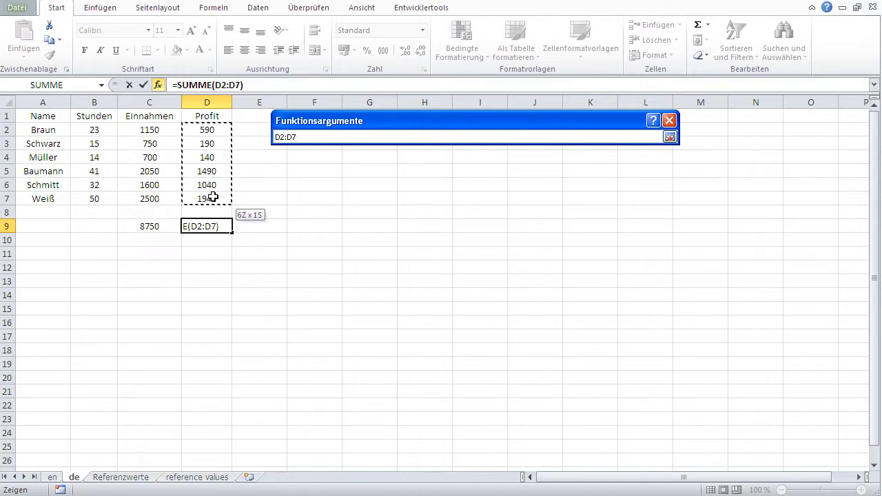
drag(214, 197, 213, 198)
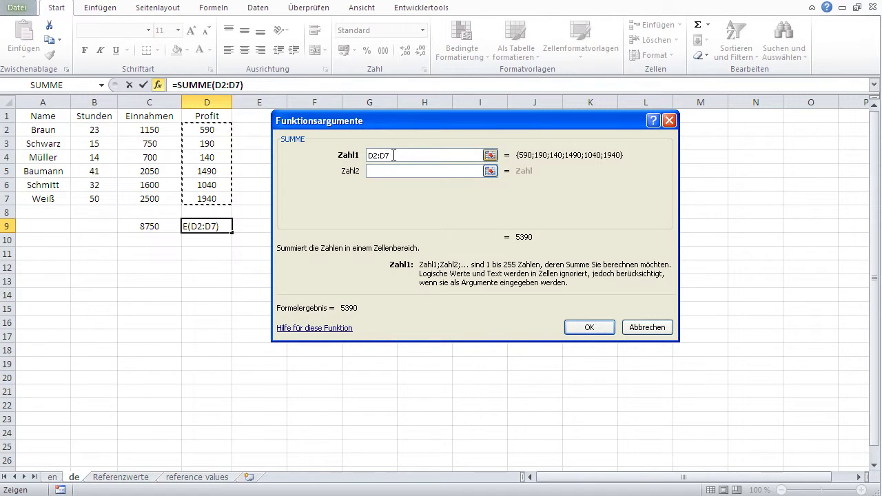
click(601, 327)
click(472, 331)
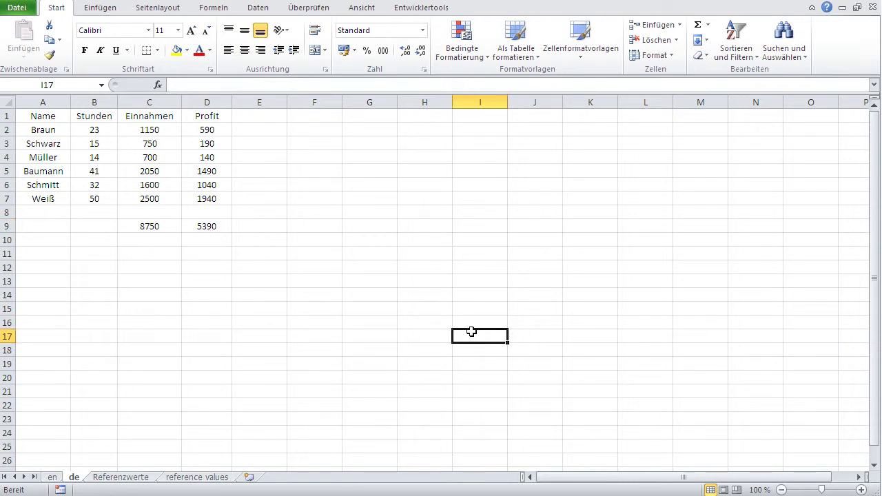
Type =summe(D2:D7) into F9 to total the Profit values as 5390
click(313, 225)
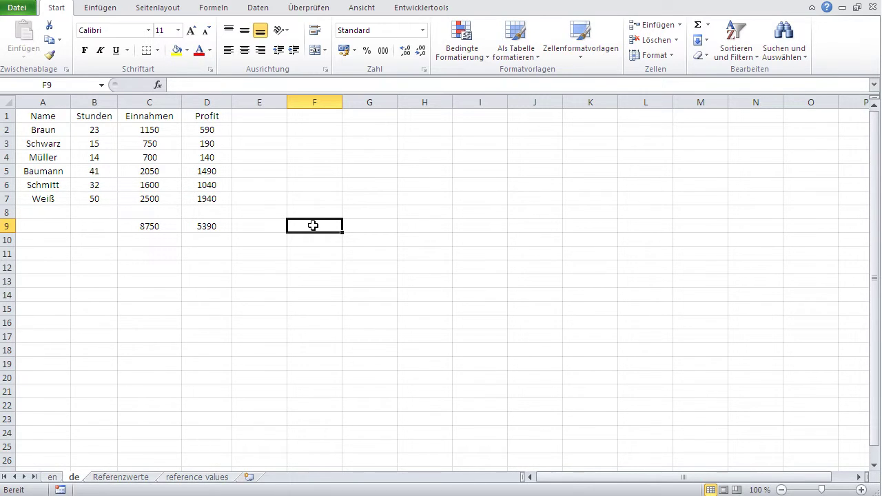
text(=)
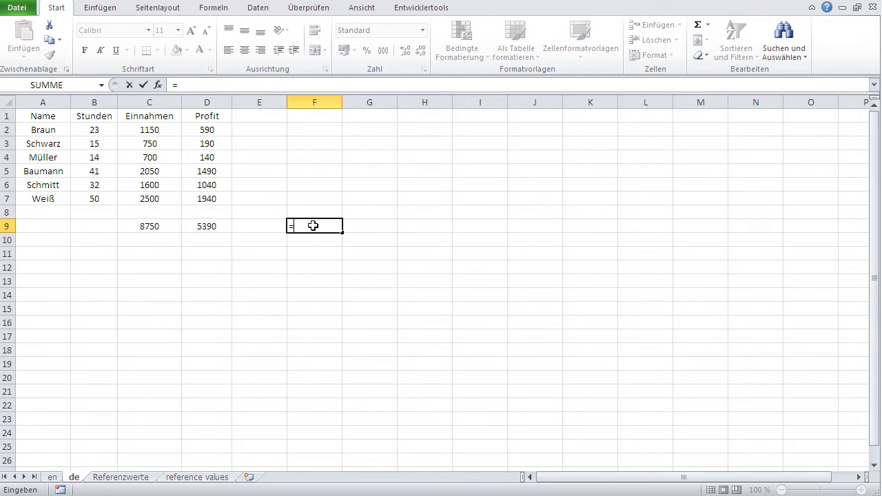
text(summ)
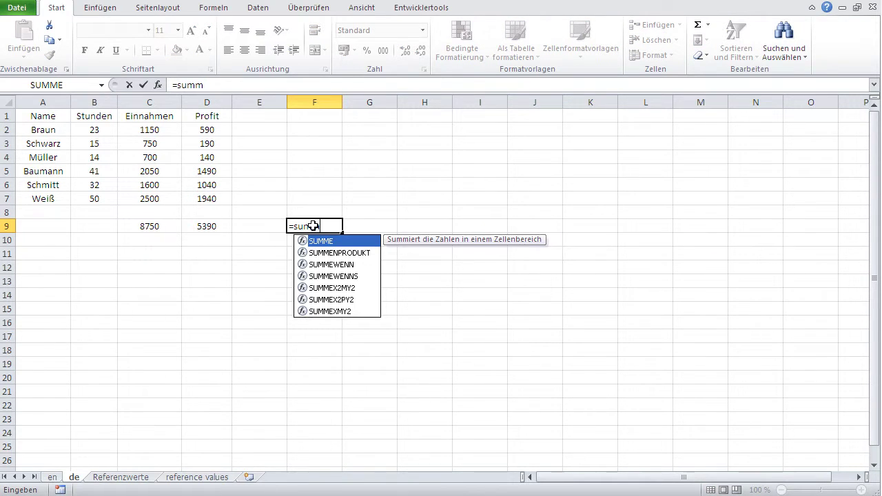
text(e()
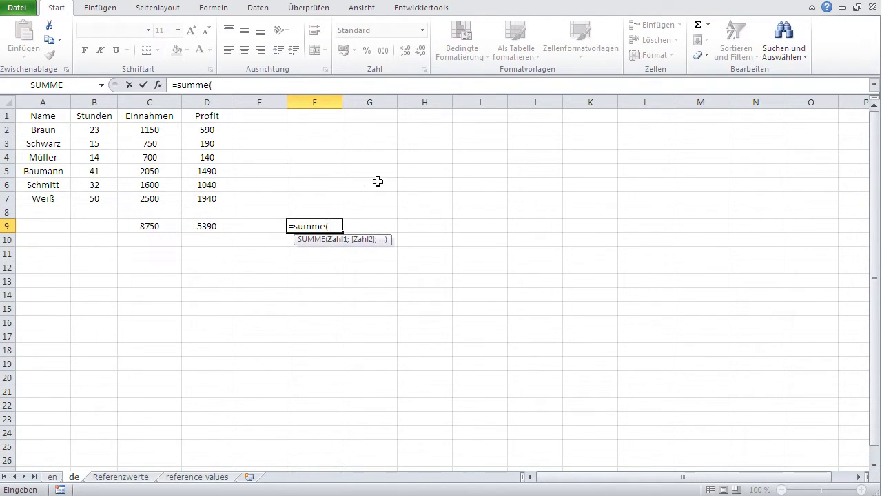
drag(207, 130, 207, 193)
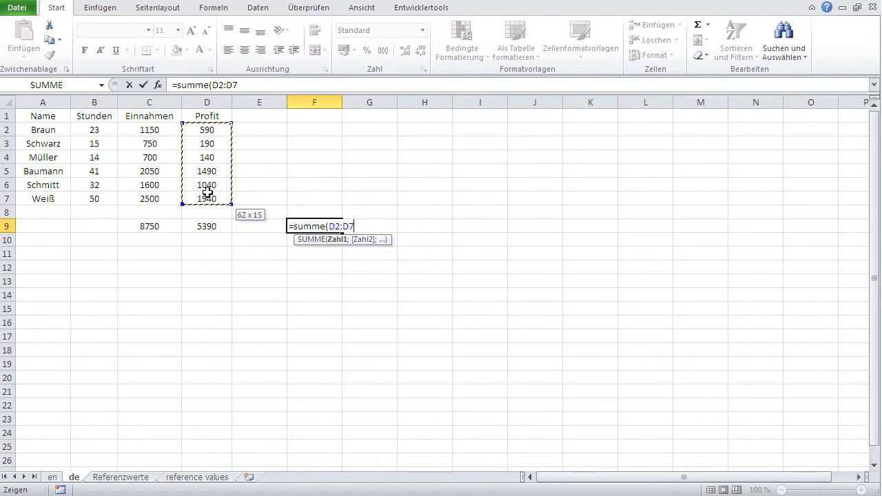
text())
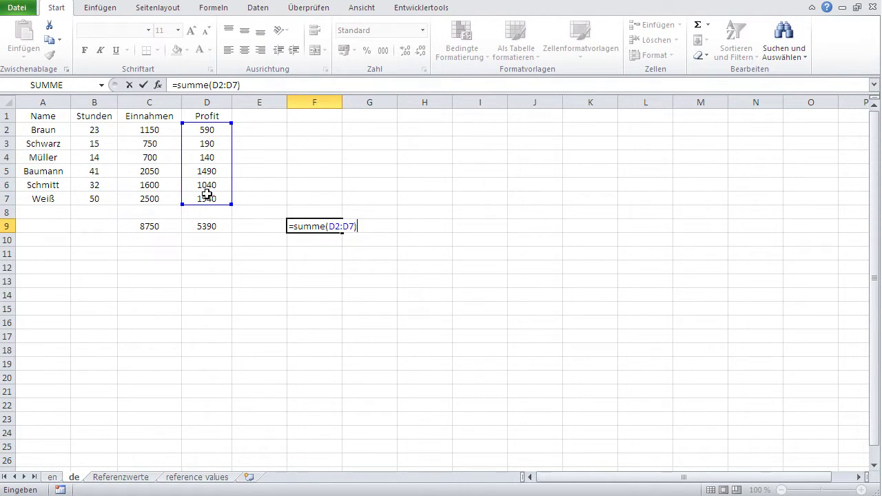
key(Return)
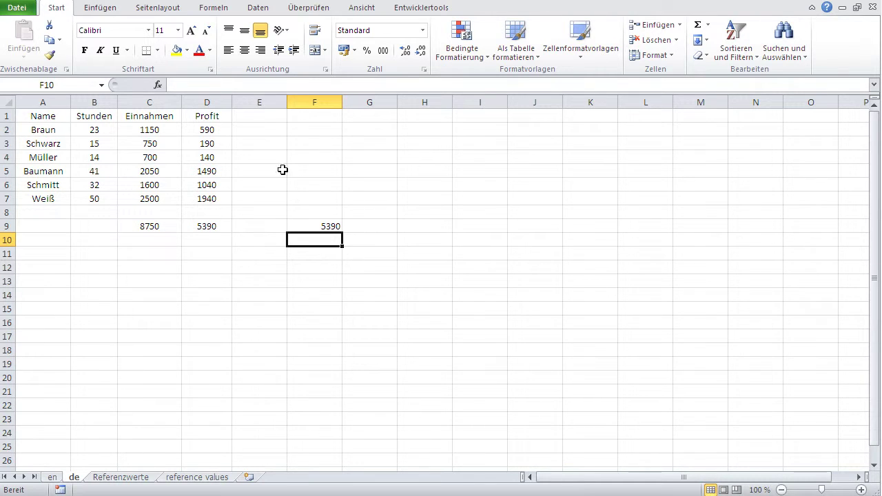
Check the C9 and D9 totals, then start a new function in F4
drag(137, 131, 143, 225)
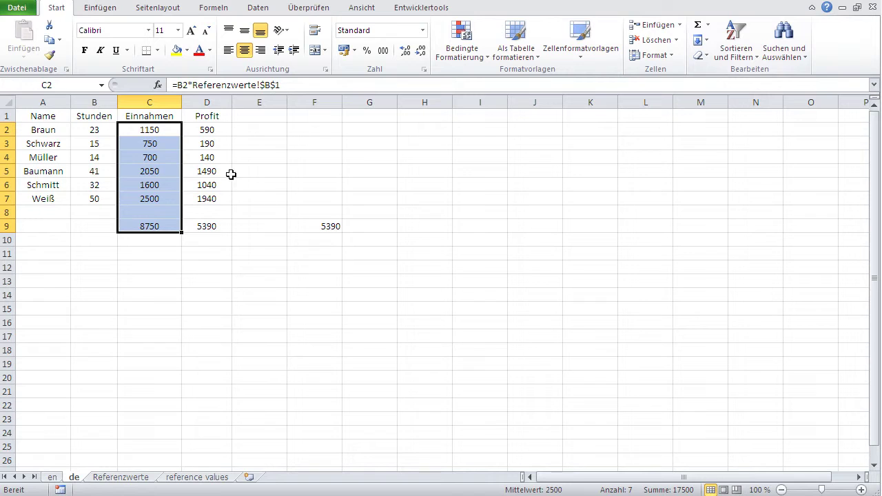
click(206, 225)
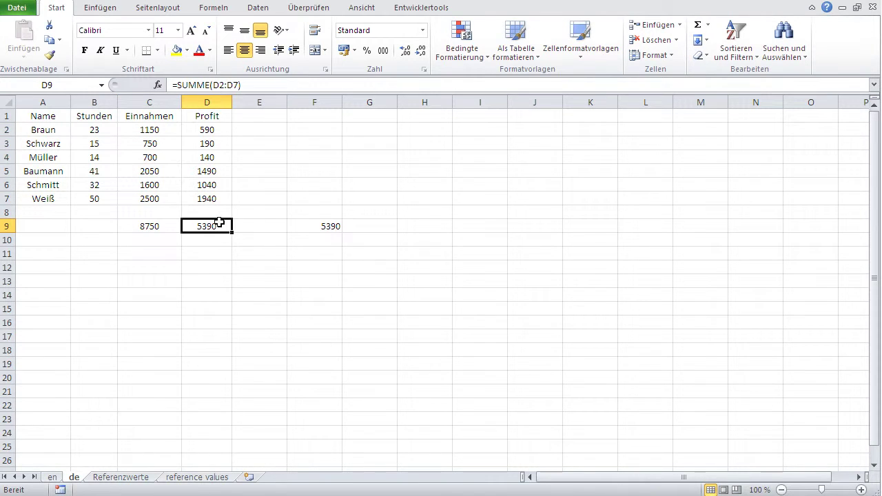
click(301, 159)
click(158, 85)
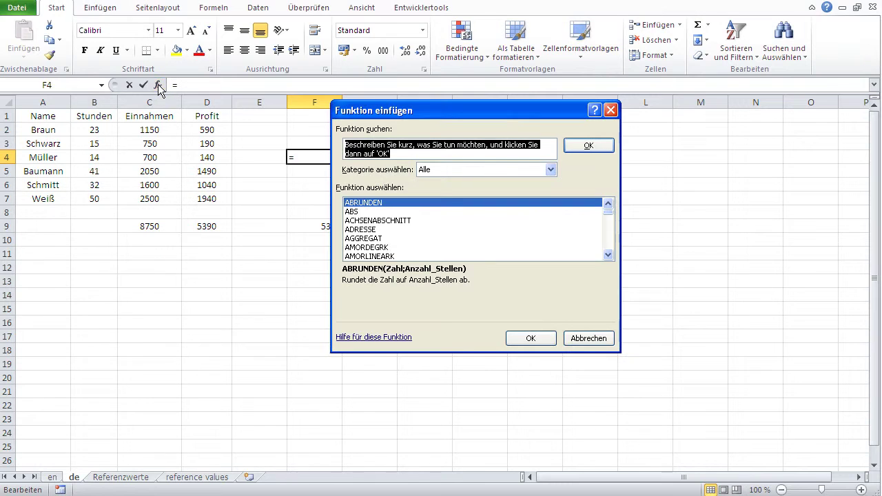
Keep the function category on Alle and scroll the list to SUMME
click(513, 172)
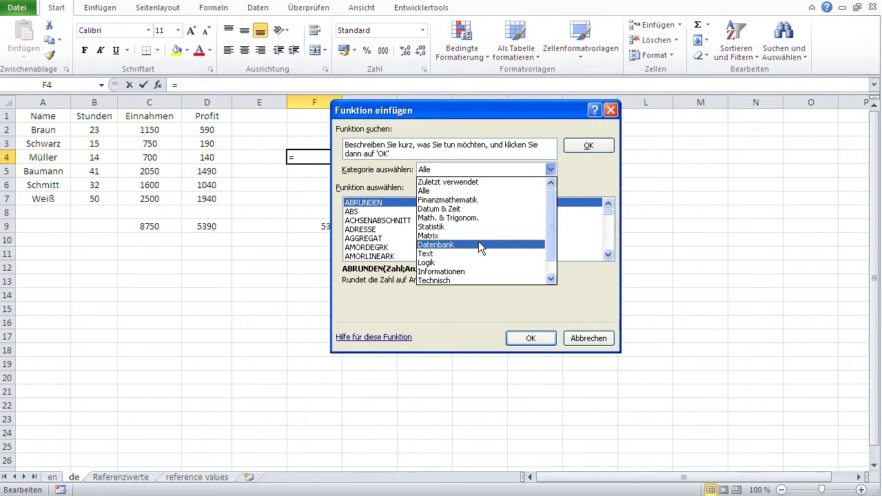
click(454, 191)
drag(607, 212, 607, 240)
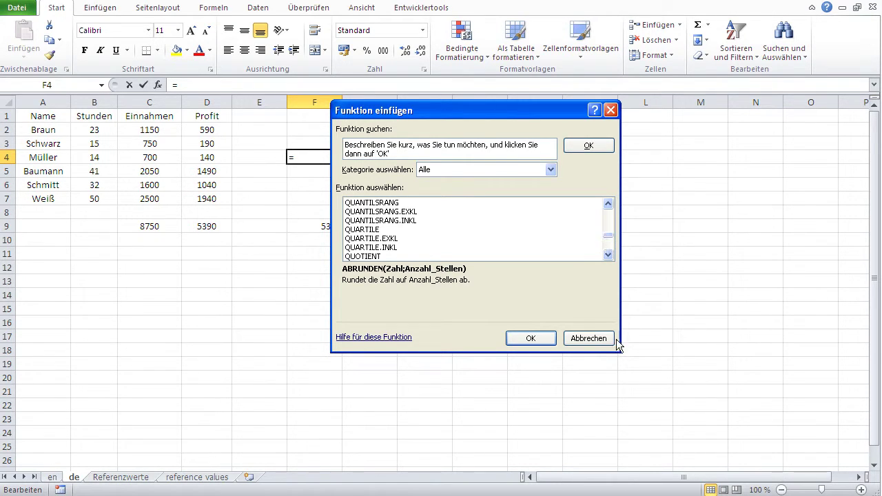
drag(609, 239, 608, 241)
click(607, 255)
click(608, 255)
click(608, 255)
click(609, 255)
click(609, 255)
click(609, 255)
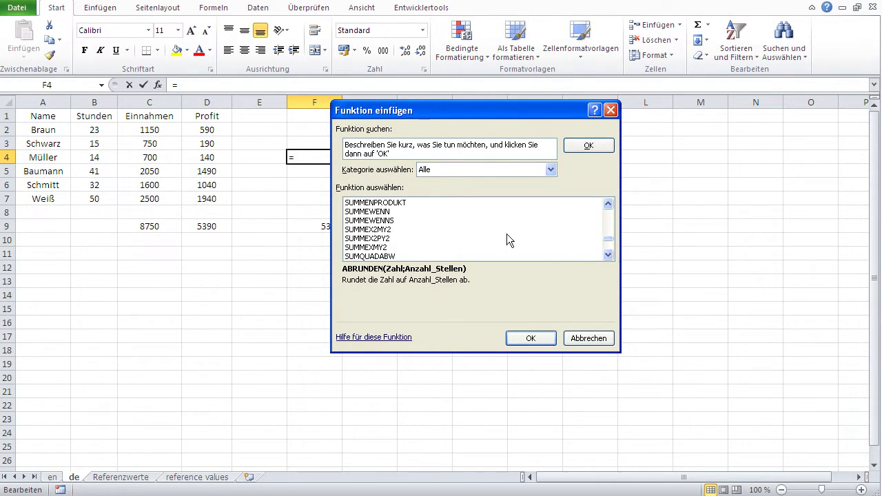
click(607, 205)
click(607, 205)
click(607, 205)
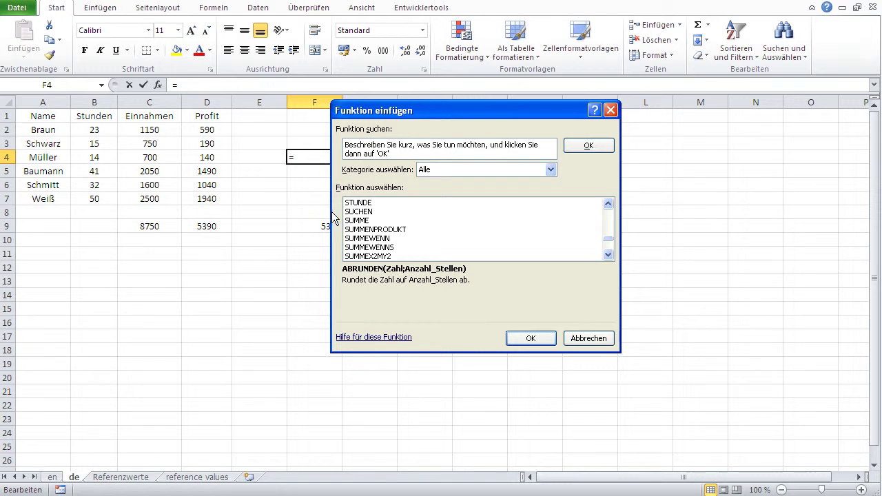
Pick SUMME with Zahl1 set to C2:C7, so F4 shows 8750
click(355, 221)
click(530, 339)
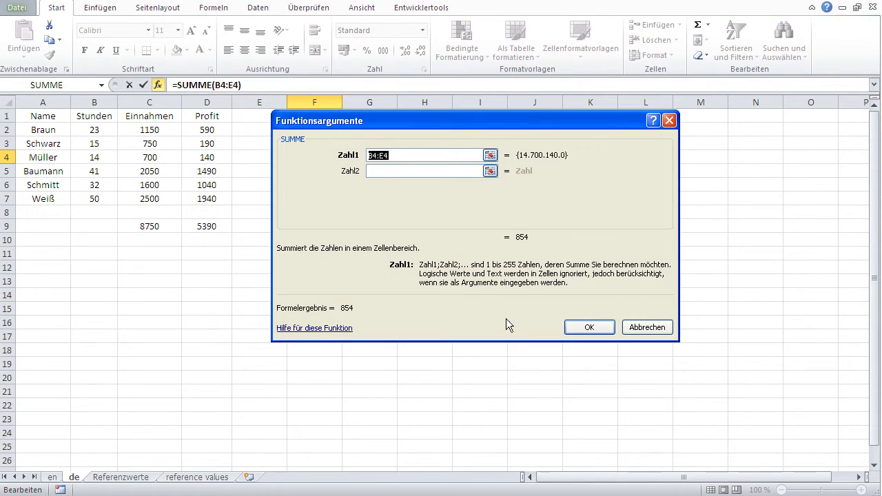
drag(152, 130, 150, 198)
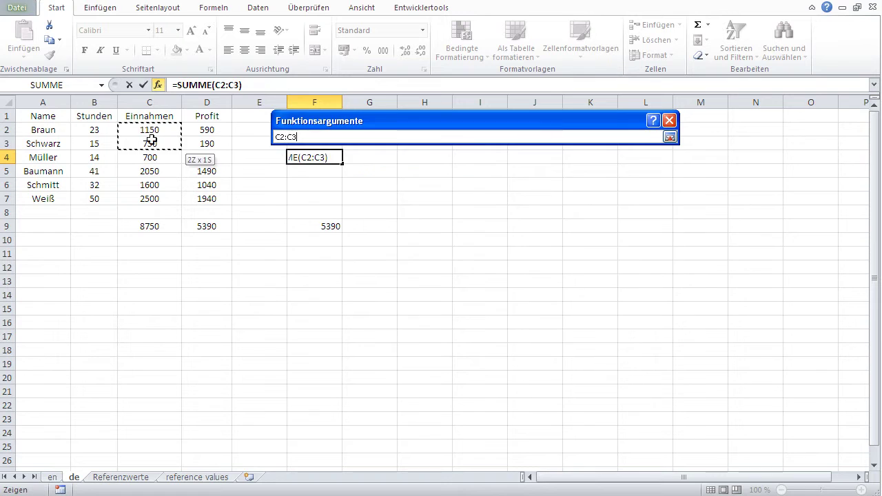
click(576, 327)
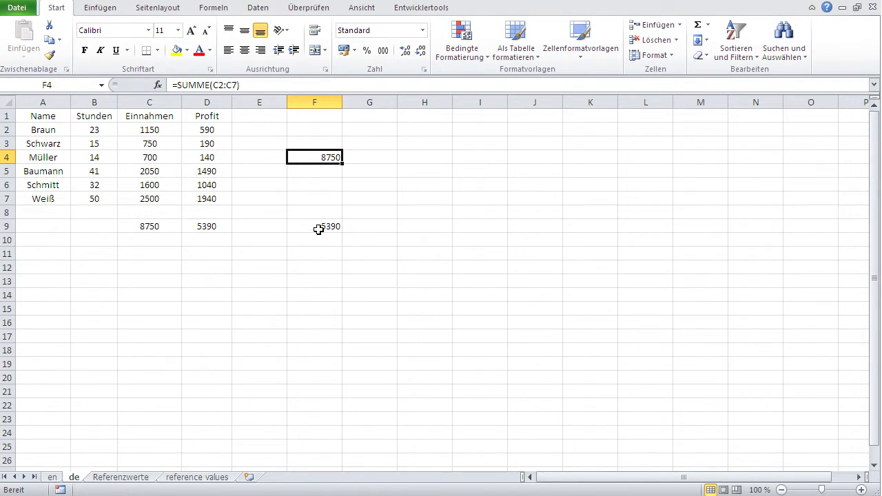
Enter =summe(B2:B7) in H9 for a Stunden total of 175, then check C9's formula
click(419, 229)
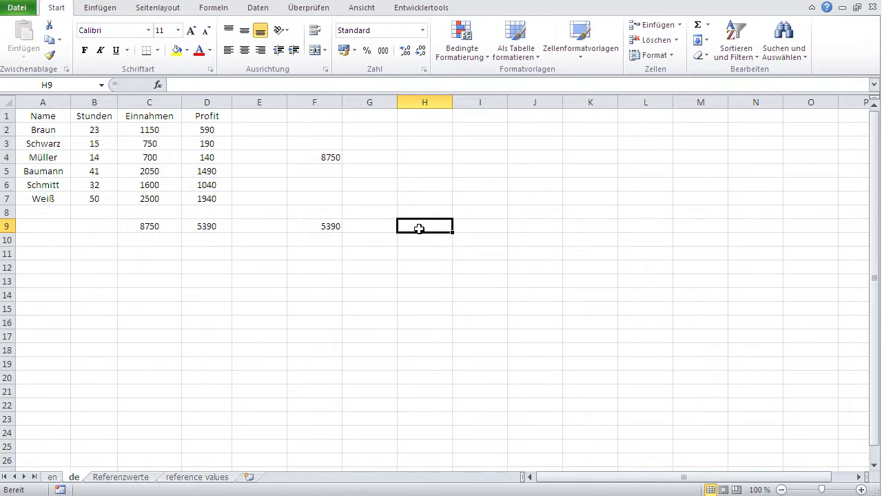
text(=summe()
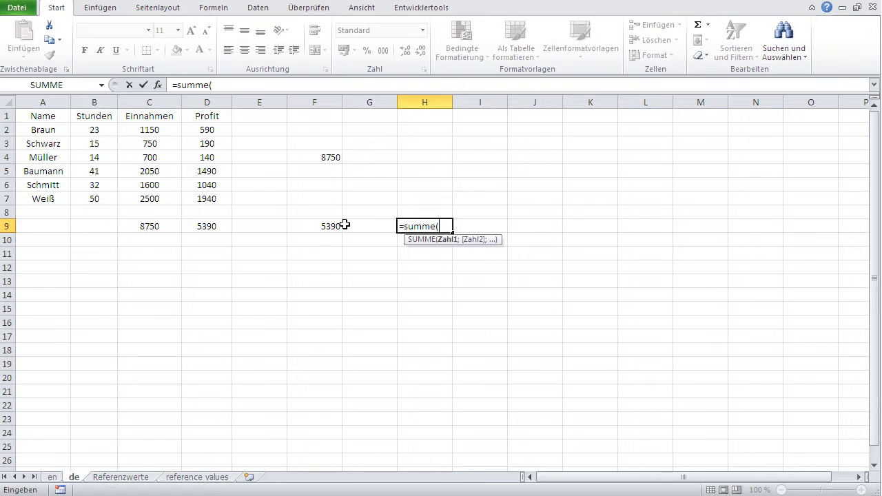
drag(145, 129, 93, 196)
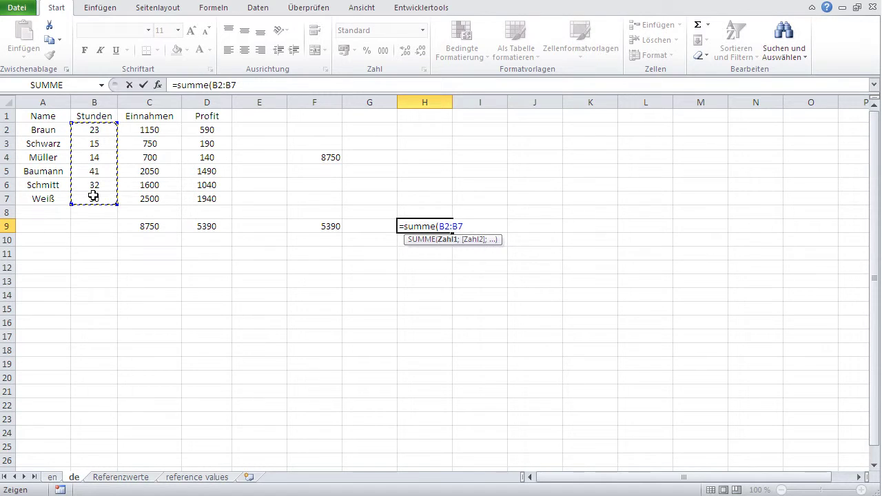
key(Return)
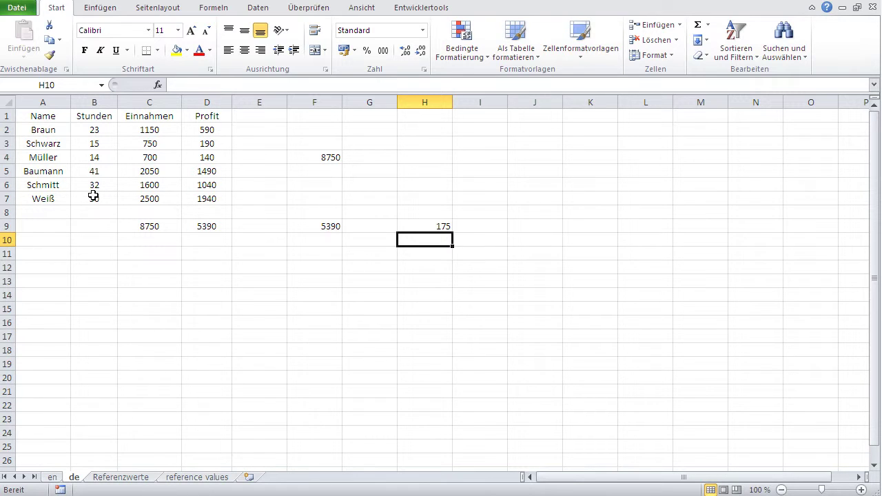
click(143, 225)
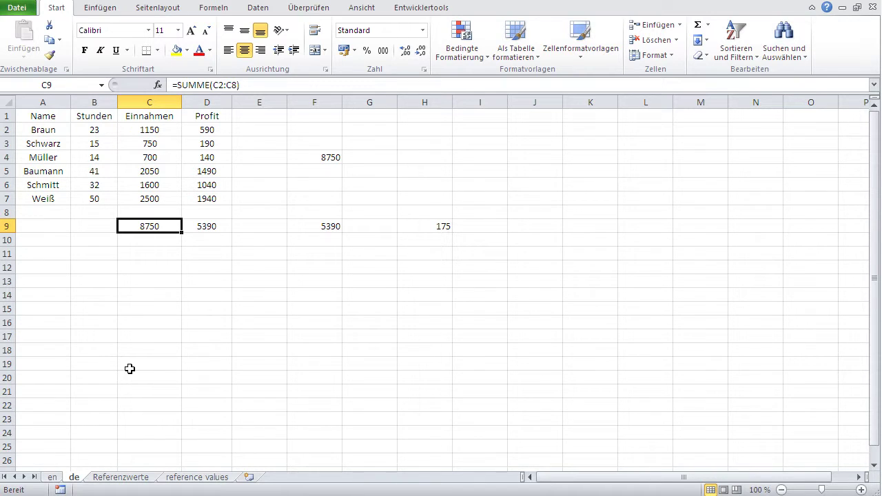
Delete the results in C9:H12 and the 8750 total in F4
click(124, 255)
drag(130, 224, 426, 266)
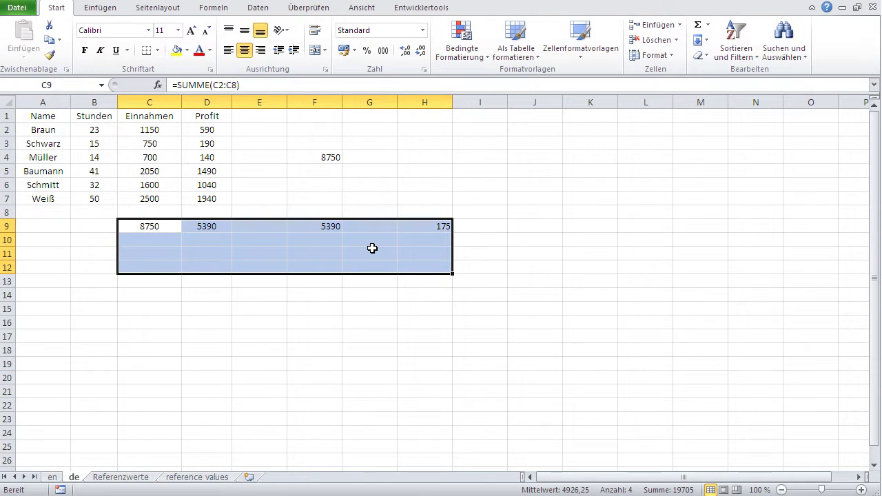
key(Delete)
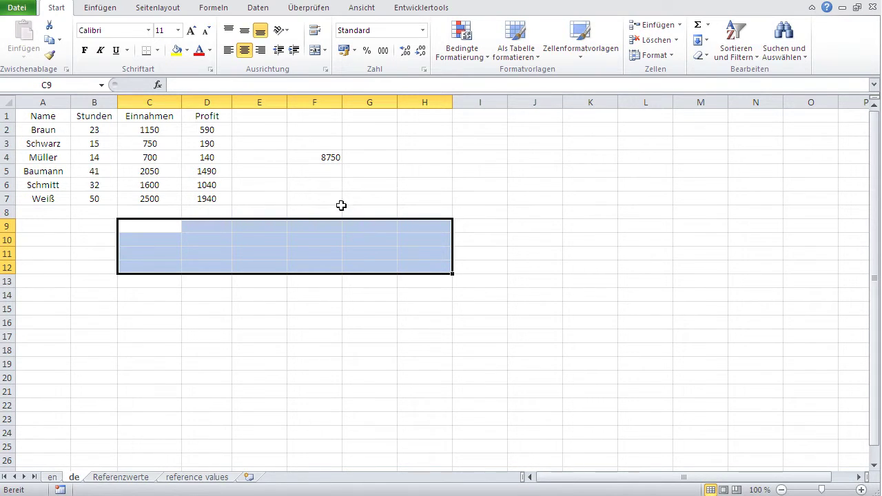
click(316, 156)
key(Delete)
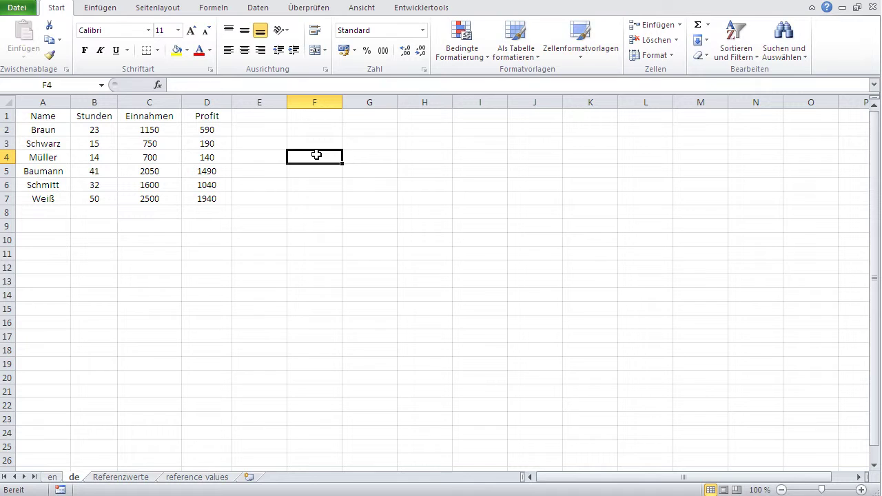
click(289, 207)
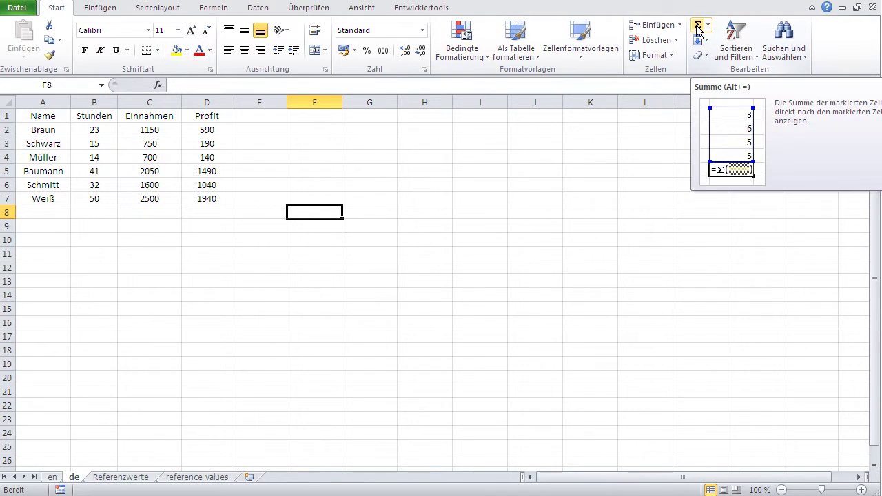
click(454, 184)
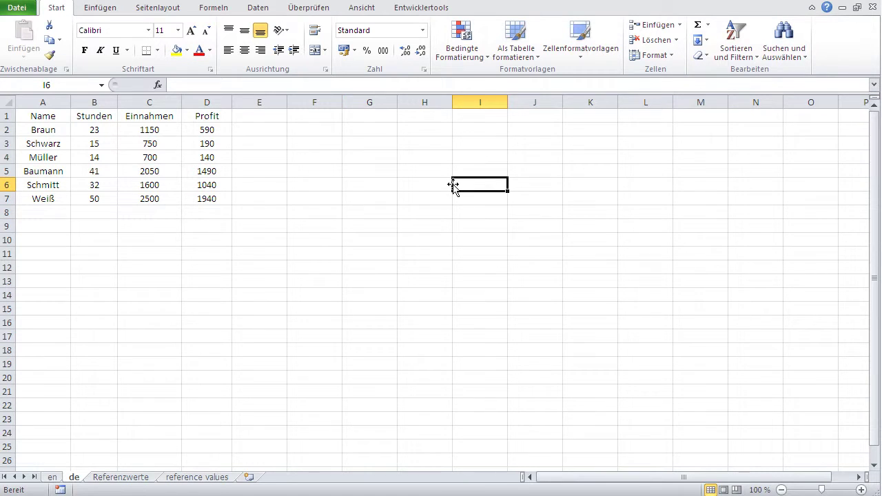
Enter the labels Summe in H2 and Anzahl in H3
click(421, 131)
text(Summe)
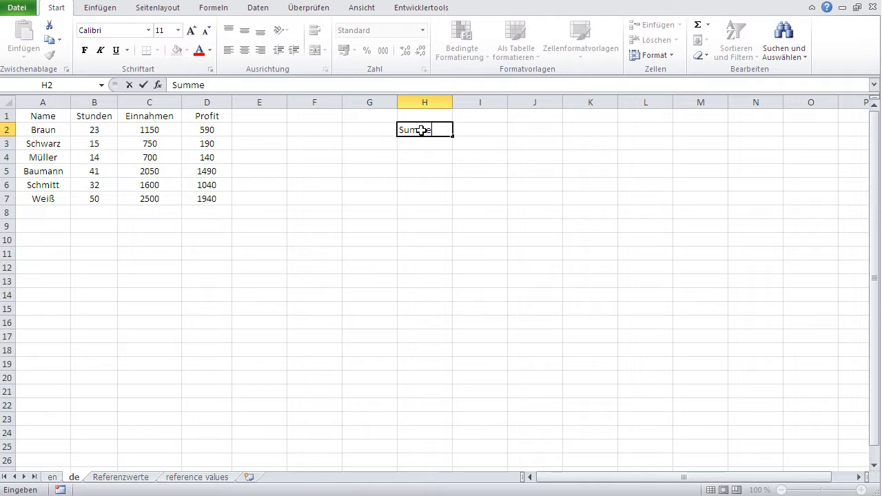
key(Return)
click(463, 139)
click(426, 144)
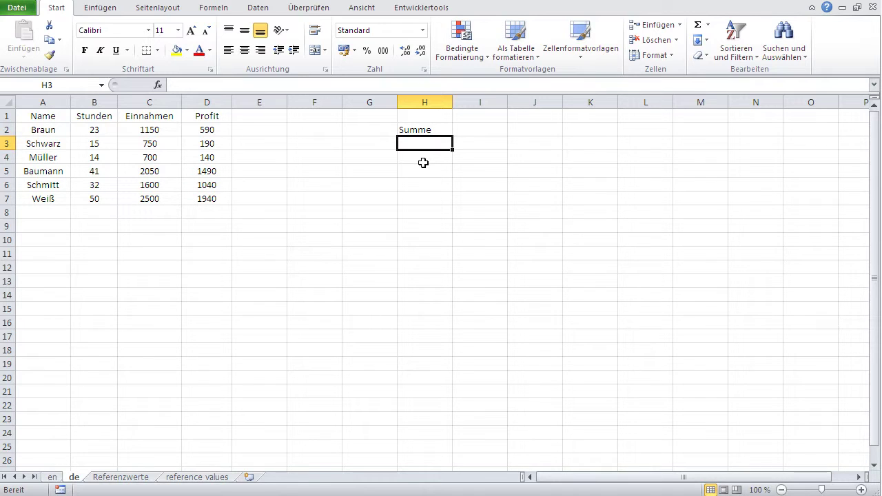
text(Anzahl)
key(Return)
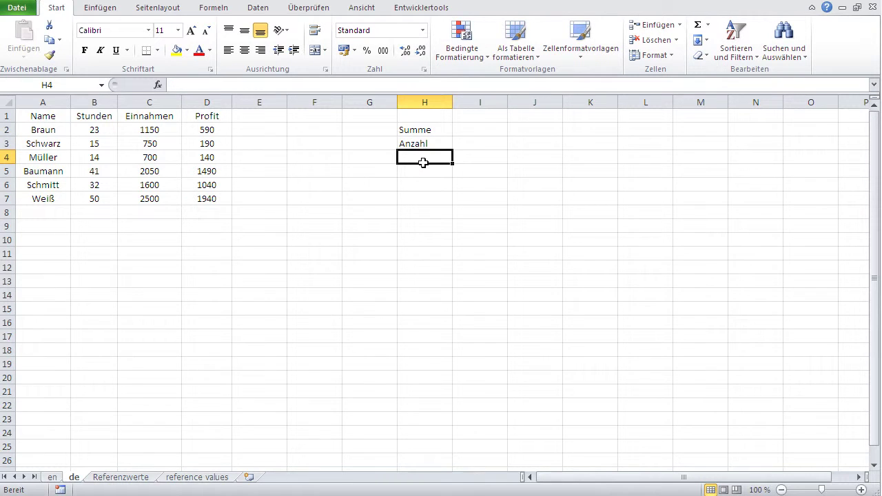
Add the labels Anzahl2, Max and Min below, and begin typing Mittelwert in H7
text(Anzahl2)
key(Return)
text(Max)
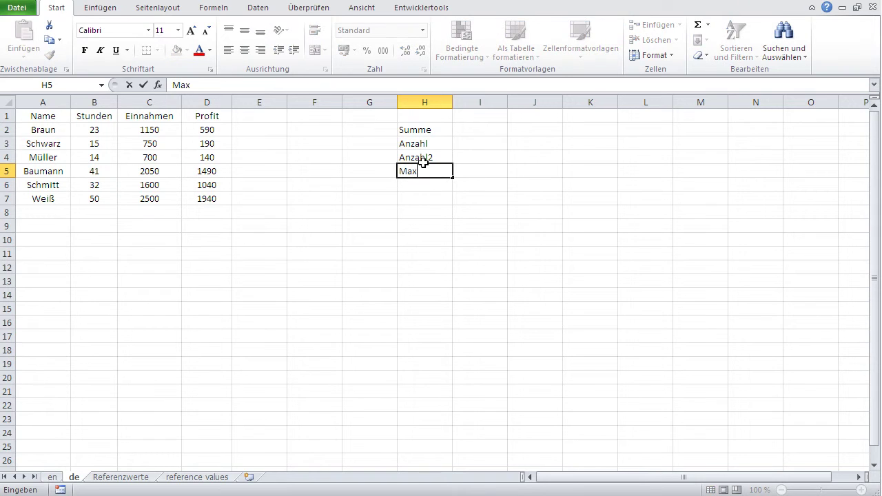
key(Return)
text(Mi)
key(Return)
text(Mitt)
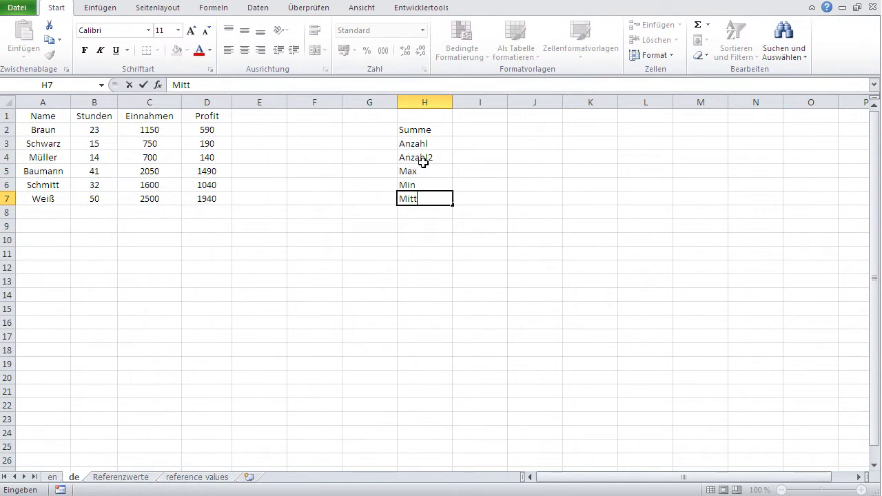
text(elwert)
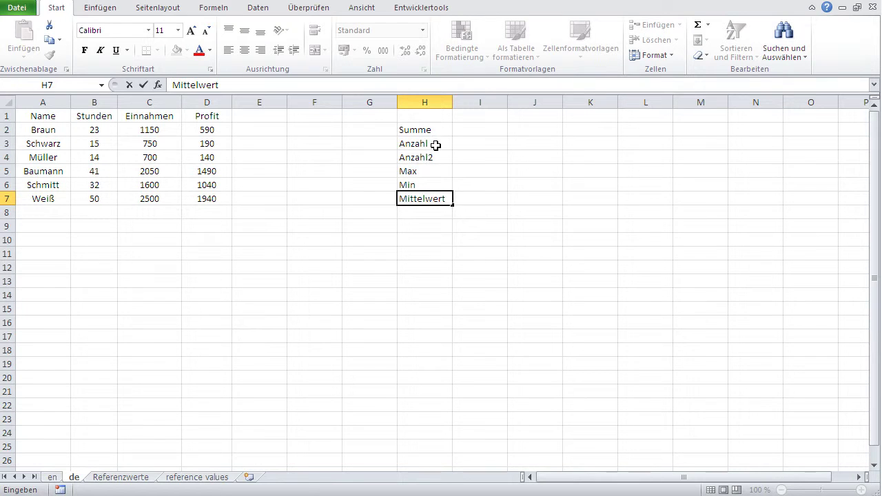
Confirm 'Mittelwert' as the label in H7 and move to I2
click(460, 131)
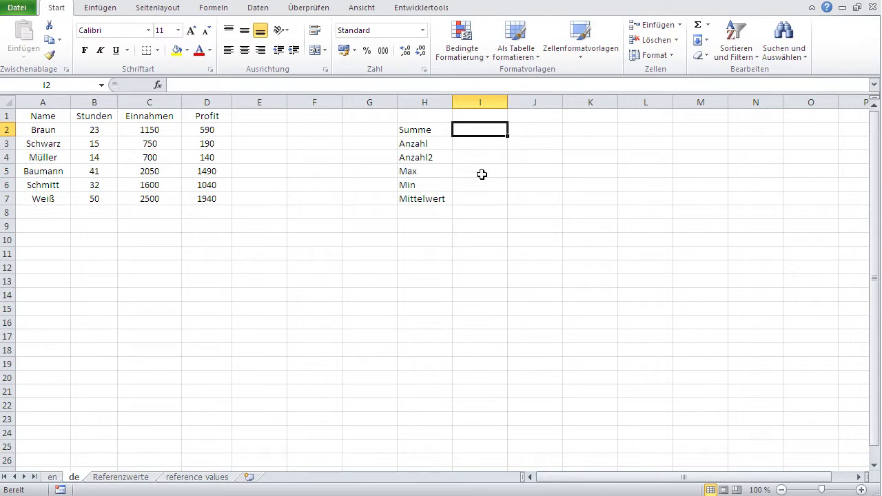
Enter =SUMME(B2:B7) in I2 to total the Stunden values, giving 175
text(=summe)
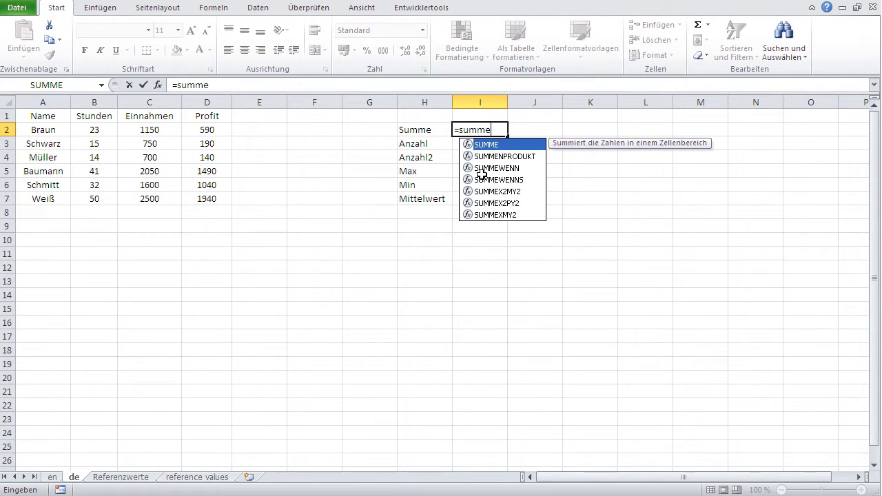
text(()
drag(87, 128, 83, 198)
text())
key(Return)
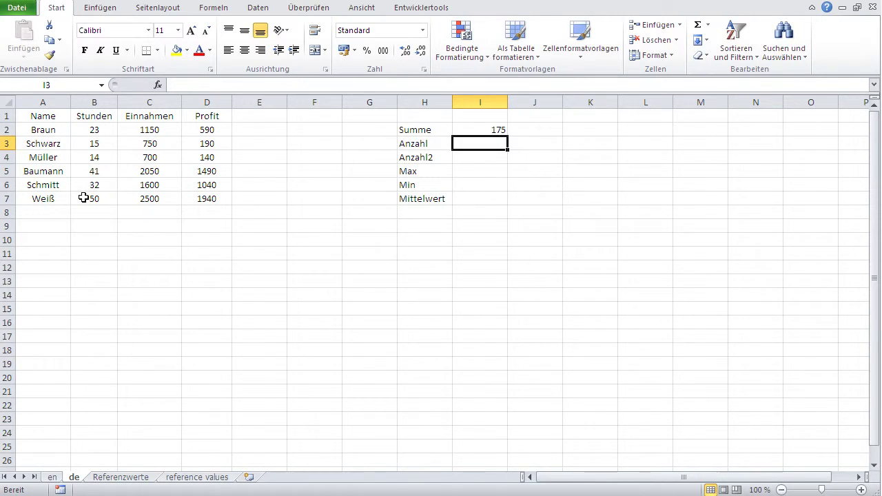
Insert =ANZAHL(B1:B7) in I3 with the function wizard, giving a count of 6
click(158, 86)
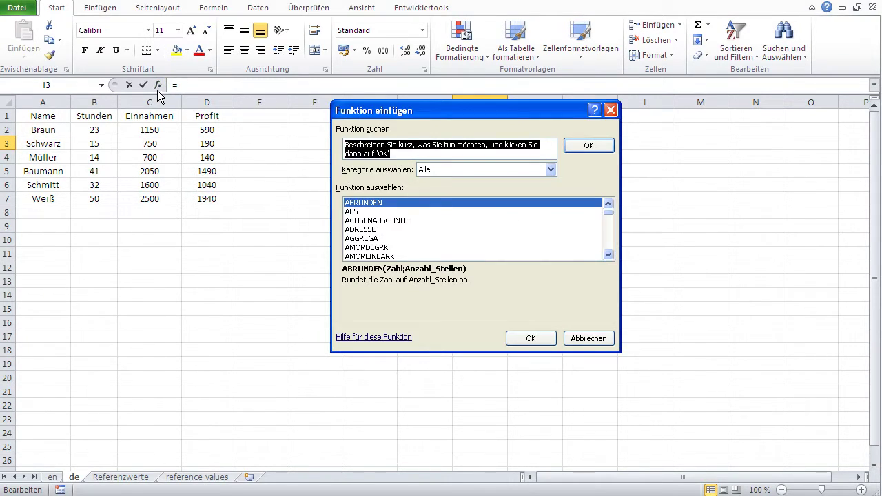
click(609, 254)
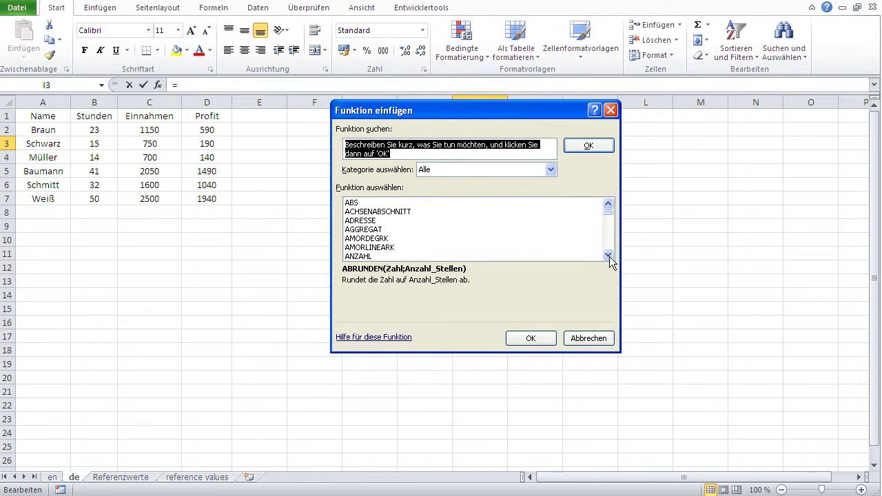
click(360, 231)
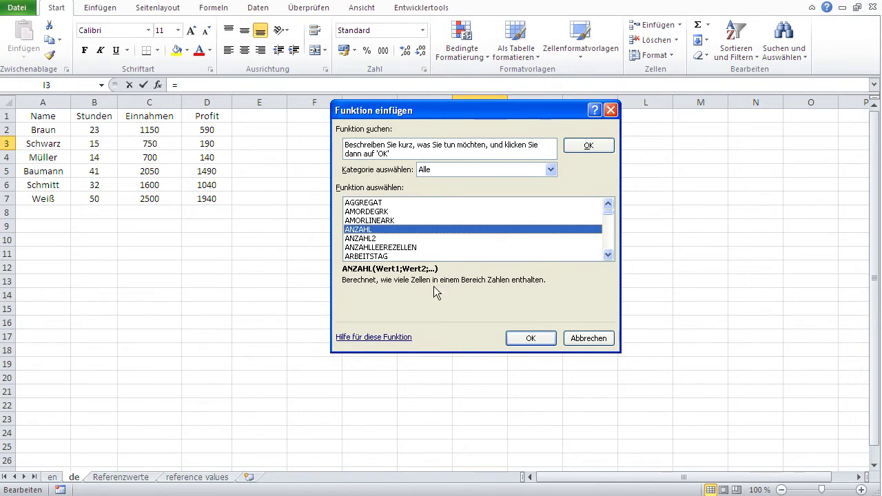
click(528, 338)
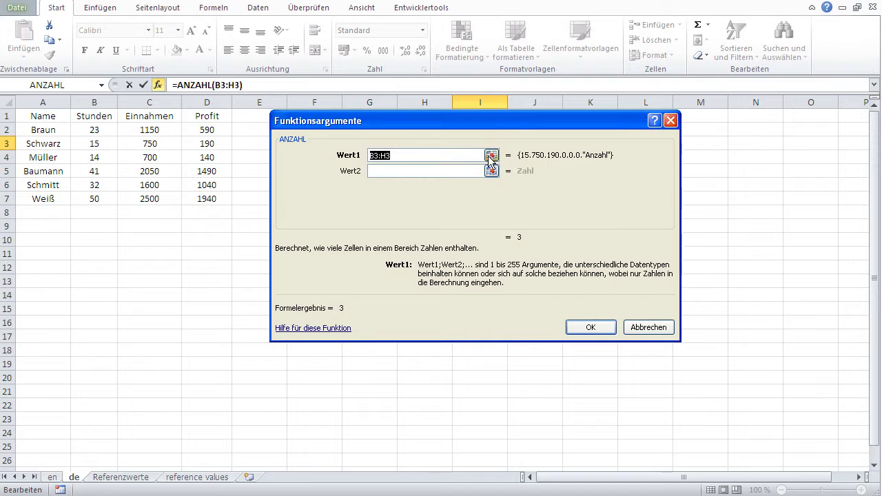
drag(493, 121, 544, 178)
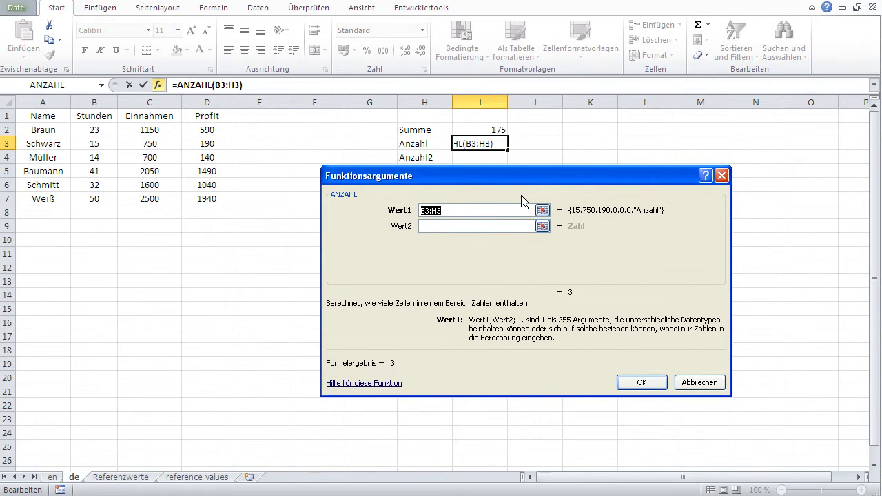
drag(89, 118, 88, 198)
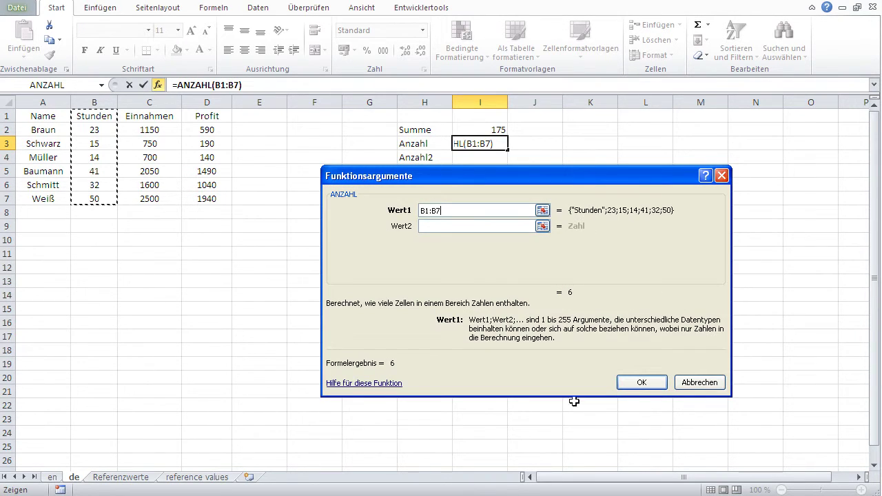
click(640, 384)
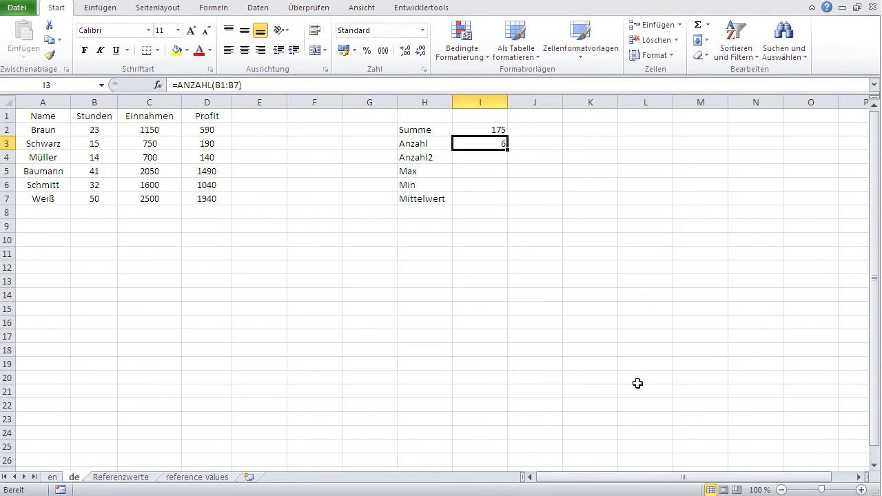
click(561, 314)
click(477, 145)
click(95, 198)
click(94, 183)
click(95, 170)
click(94, 156)
click(92, 142)
click(91, 131)
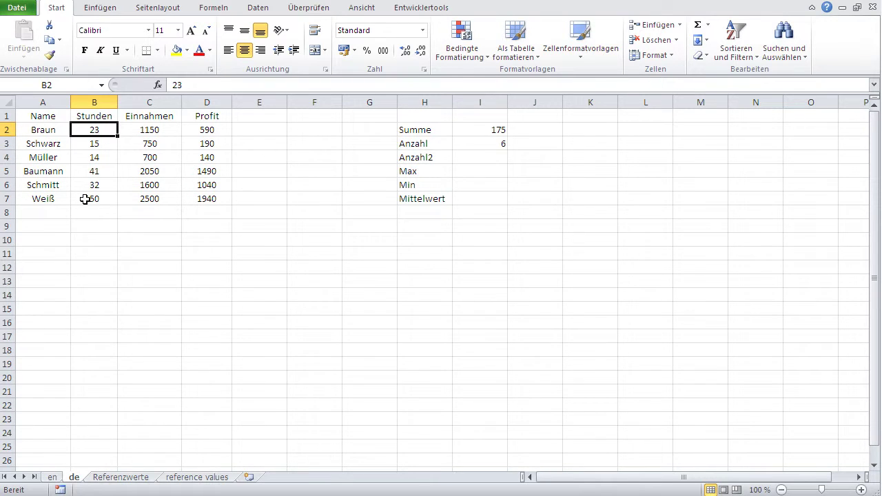
click(472, 160)
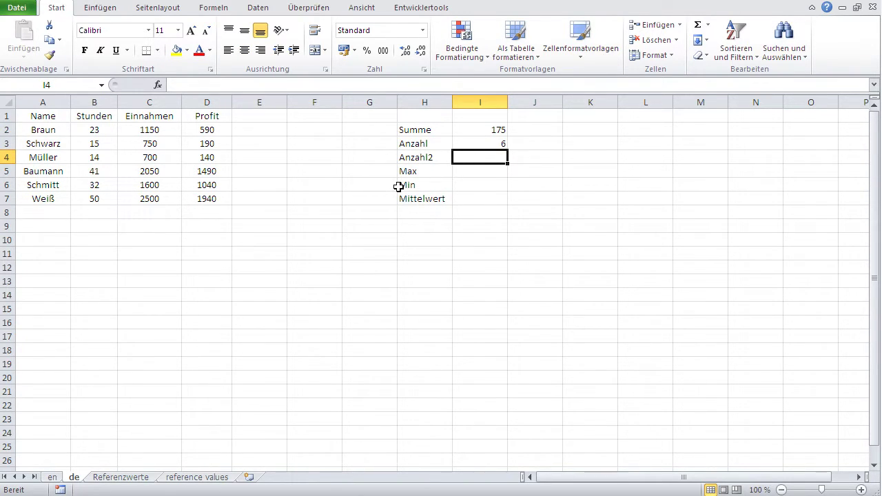
Insert =ANZAHL2(B1:B7) in I4 with the function wizard, counting 7 non-empty cells
click(158, 86)
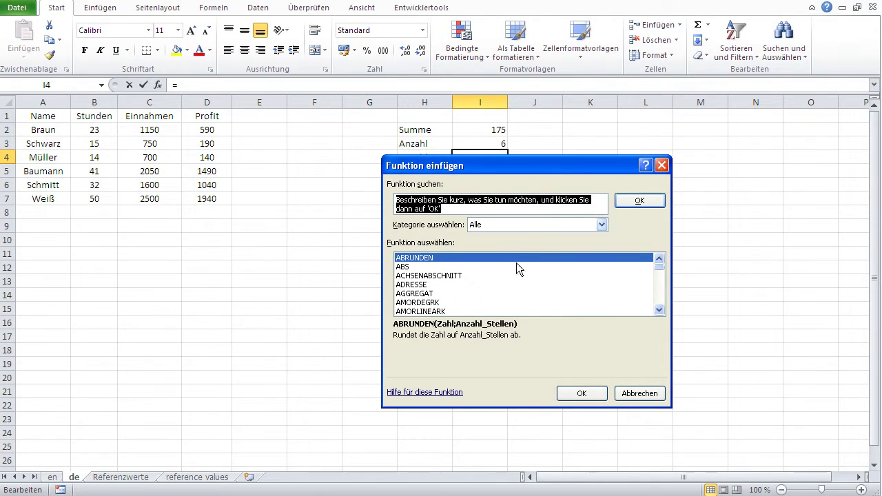
scroll(659, 313, down, 1)
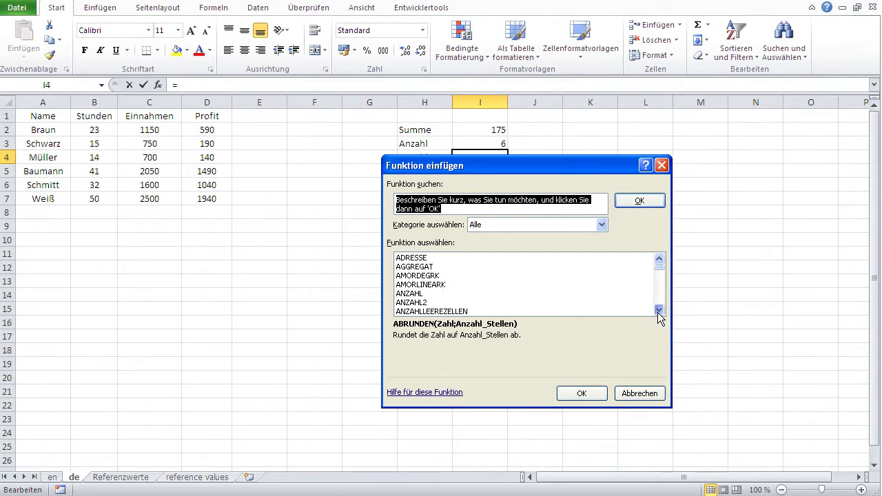
click(413, 303)
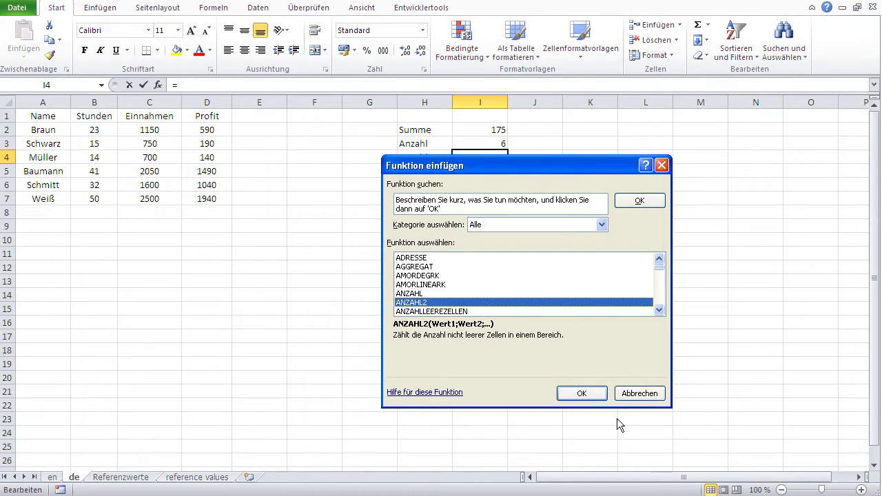
click(583, 394)
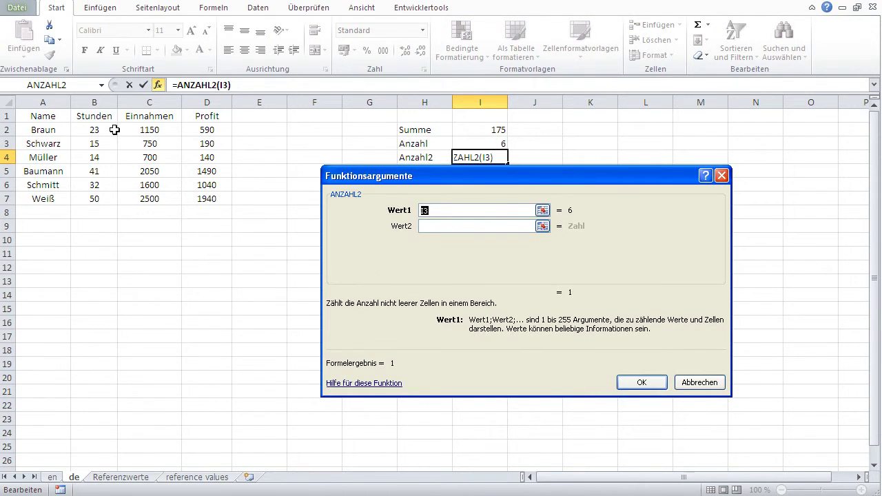
drag(85, 117, 83, 199)
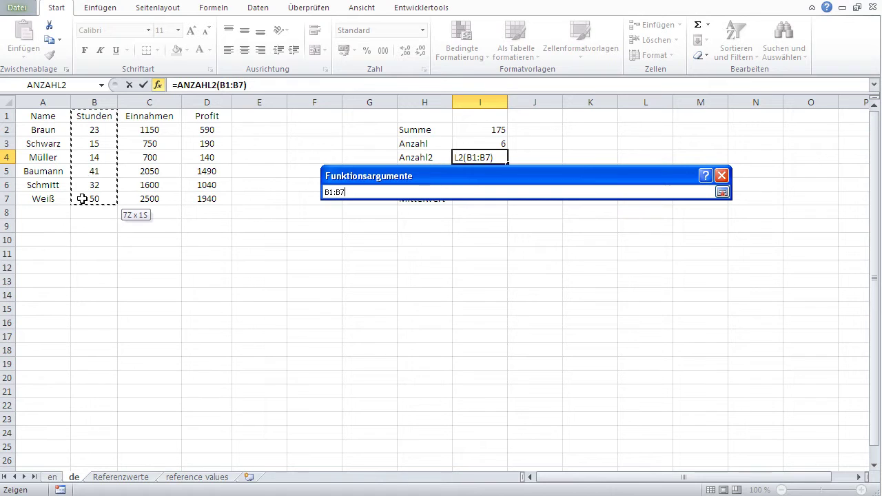
click(646, 383)
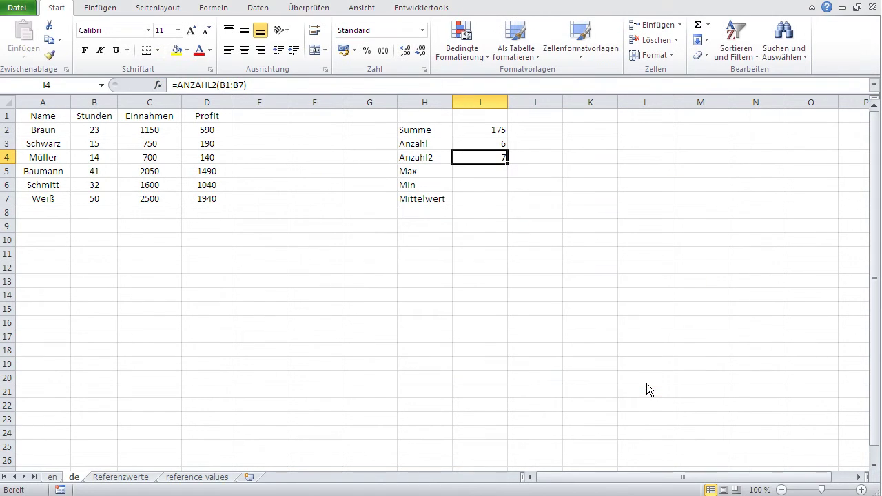
click(494, 198)
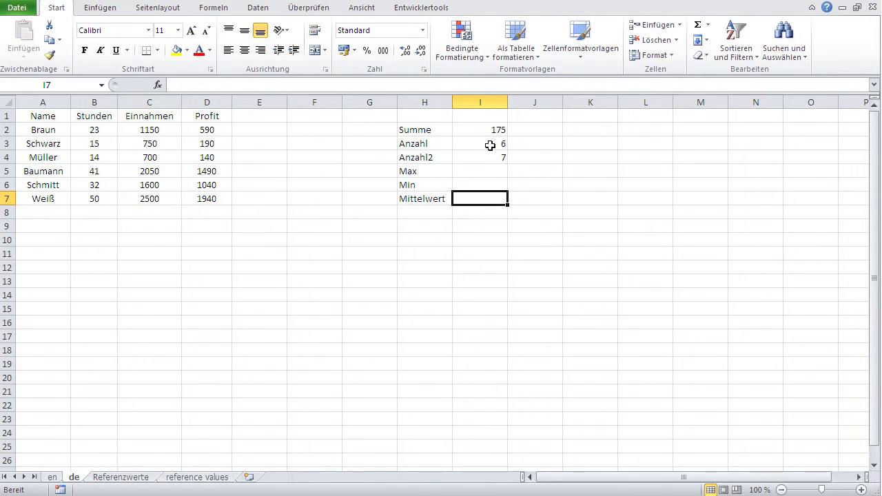
click(489, 144)
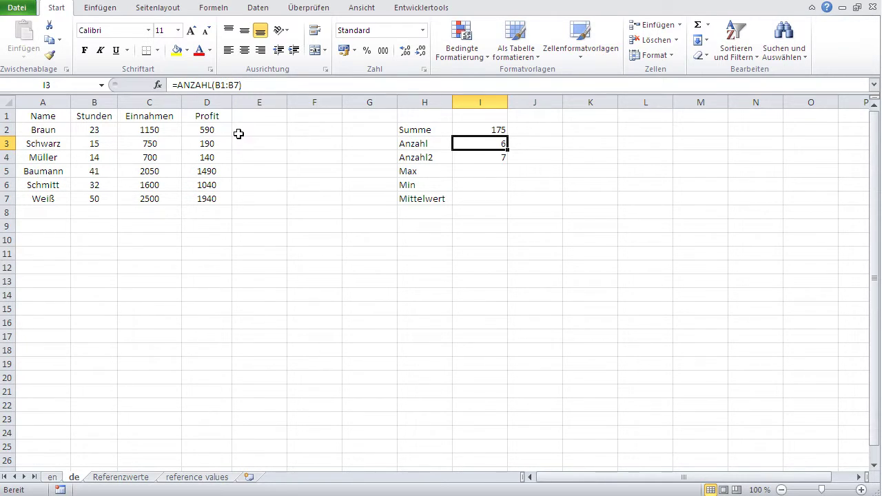
click(481, 156)
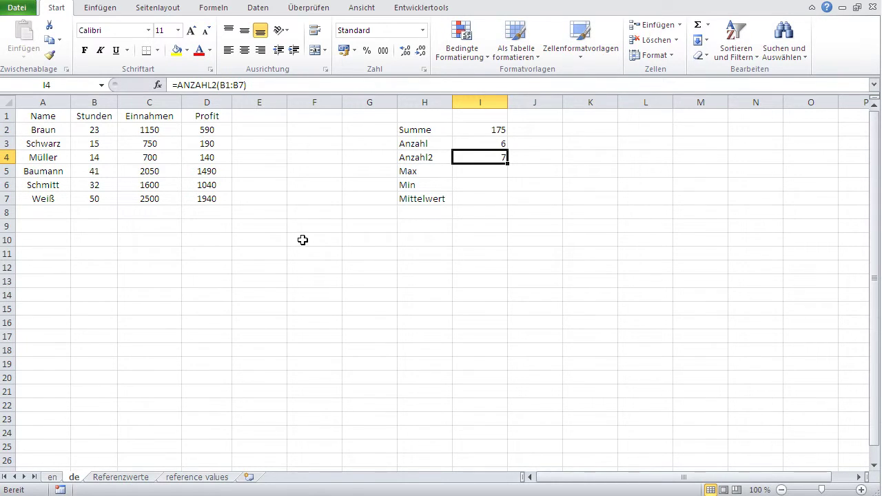
click(426, 239)
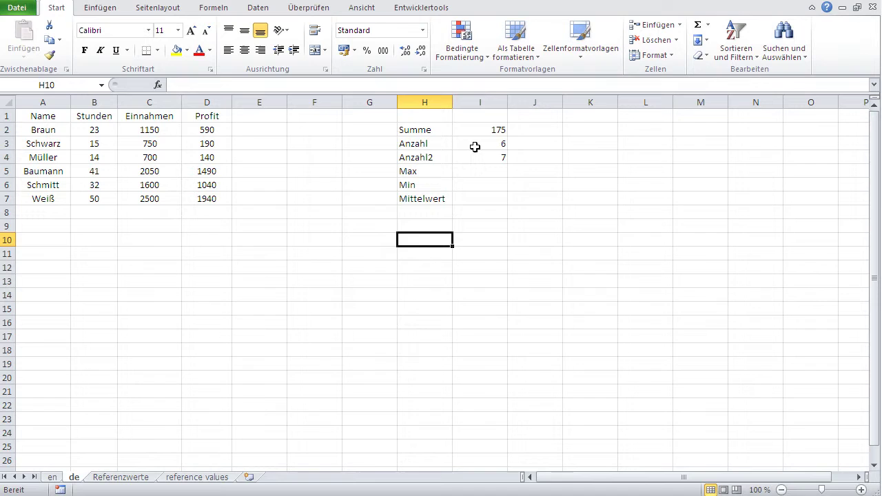
click(474, 145)
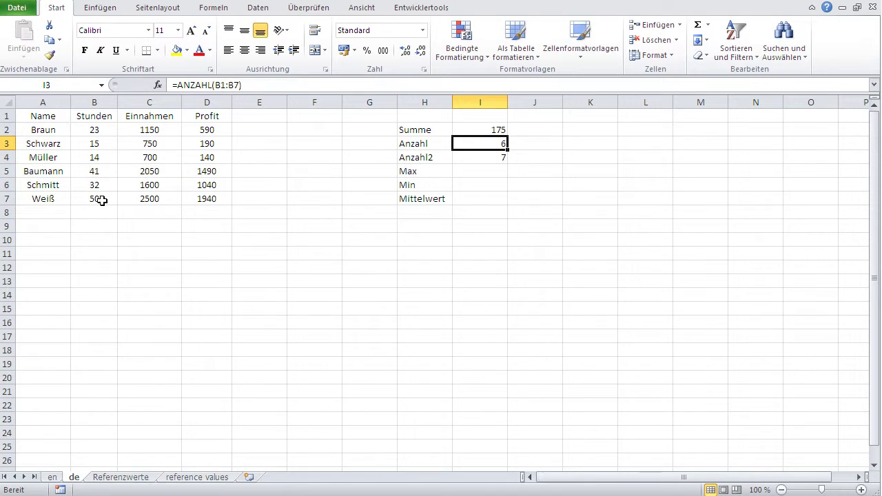
click(473, 157)
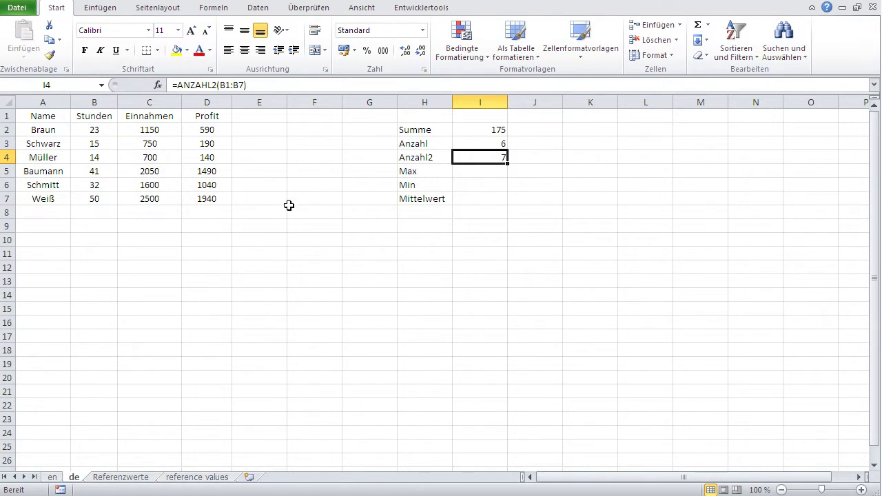
click(477, 172)
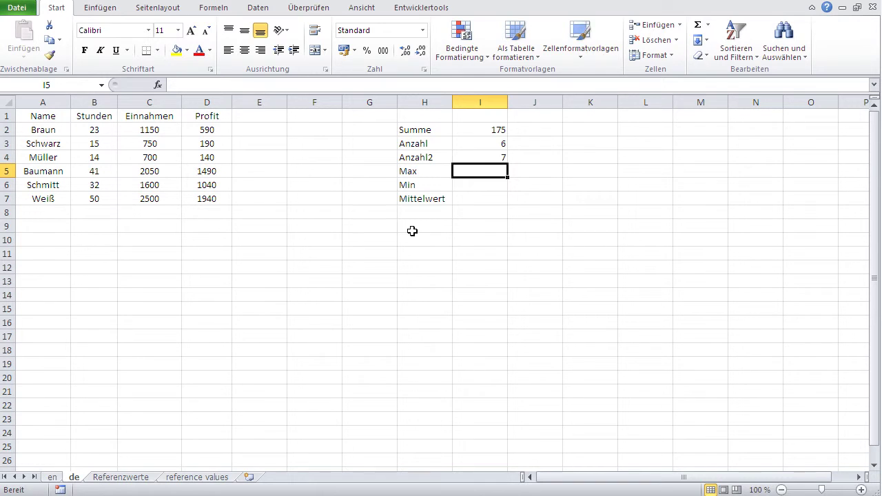
Enter =MAX(C1:C7) in I5, showing 2500, and check its formula
text(=max)
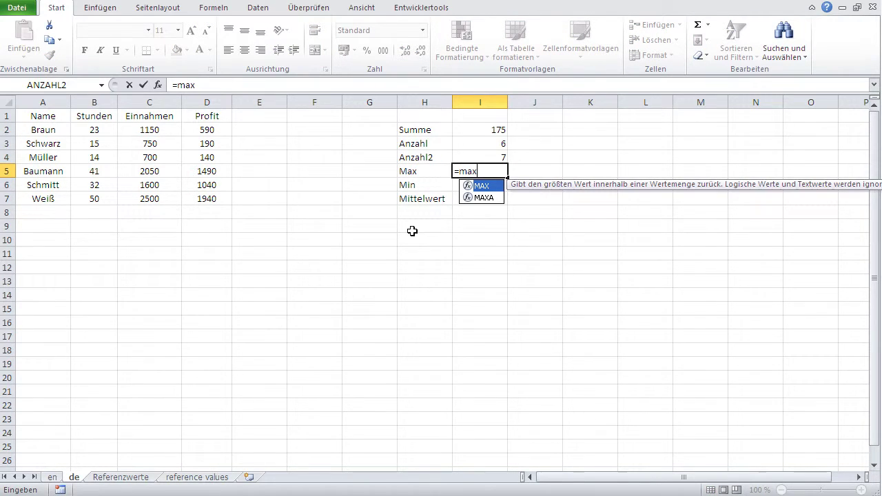
text(()
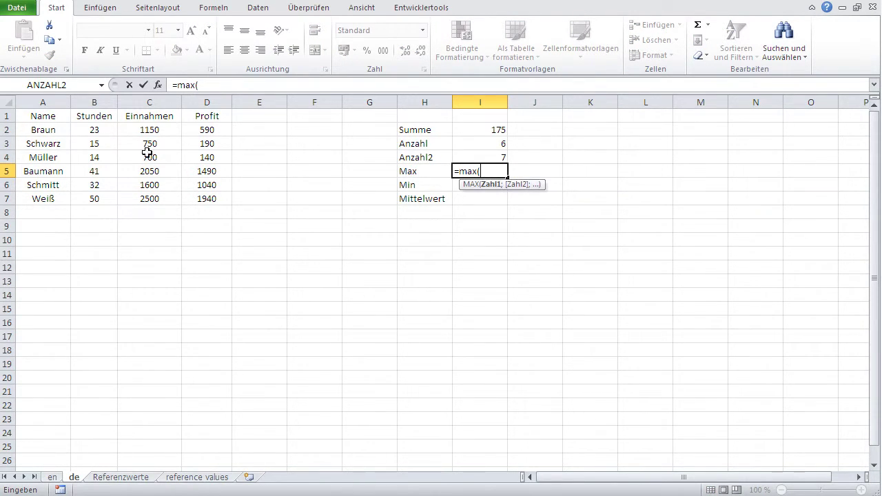
drag(150, 116, 146, 196)
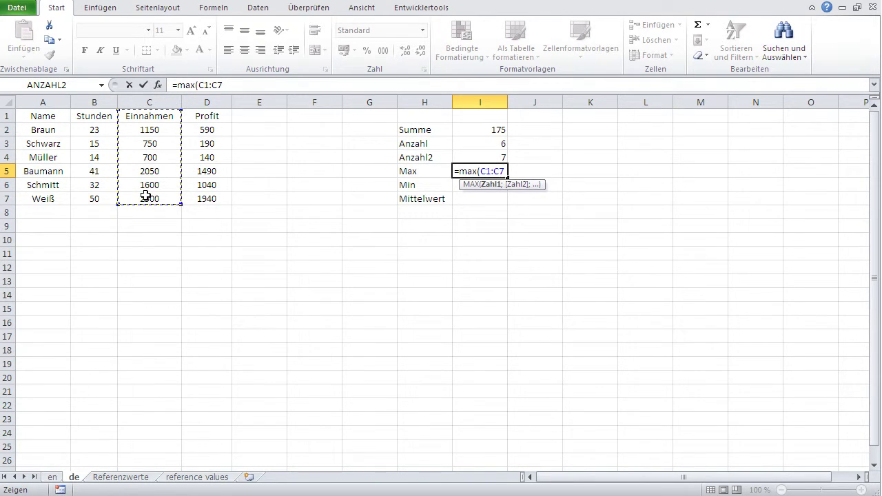
text())
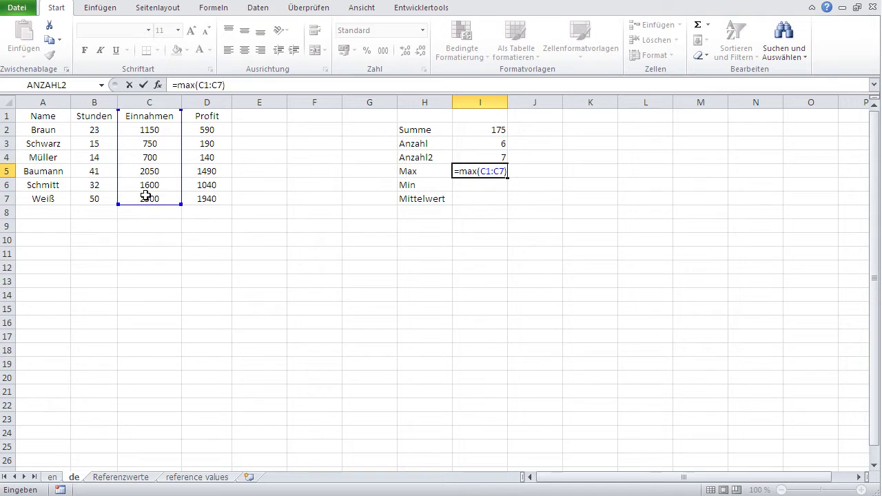
key(Return)
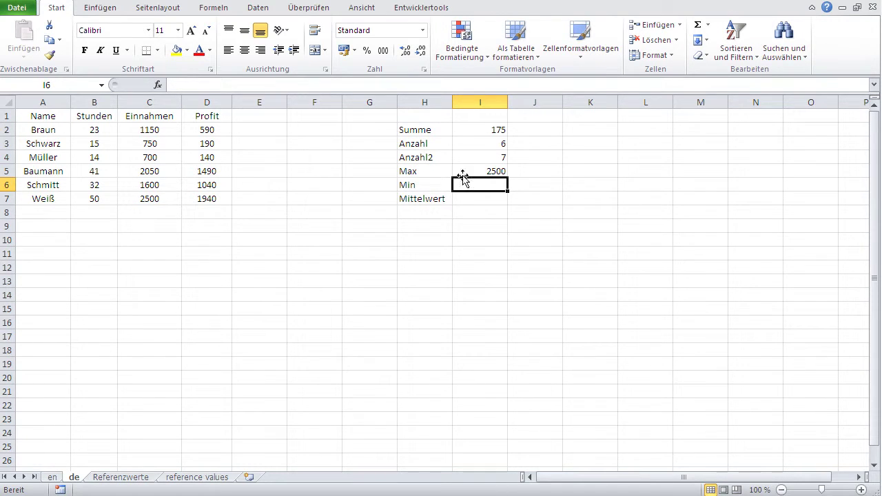
click(461, 173)
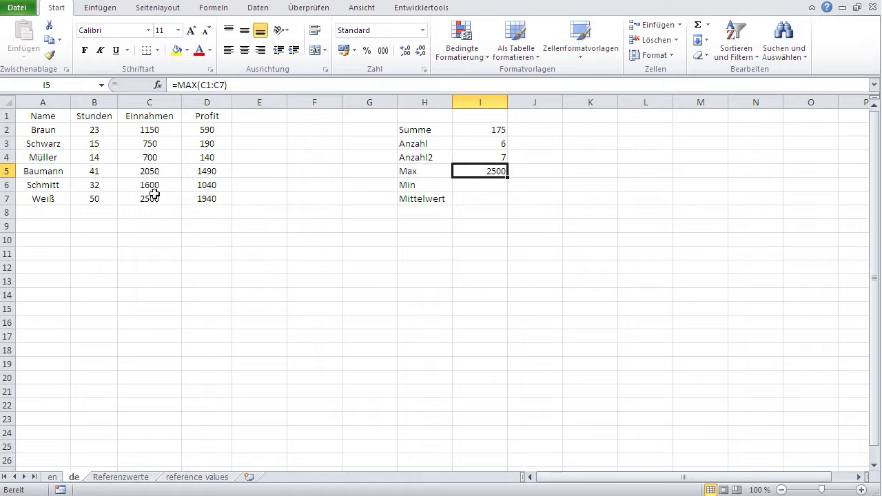
click(473, 186)
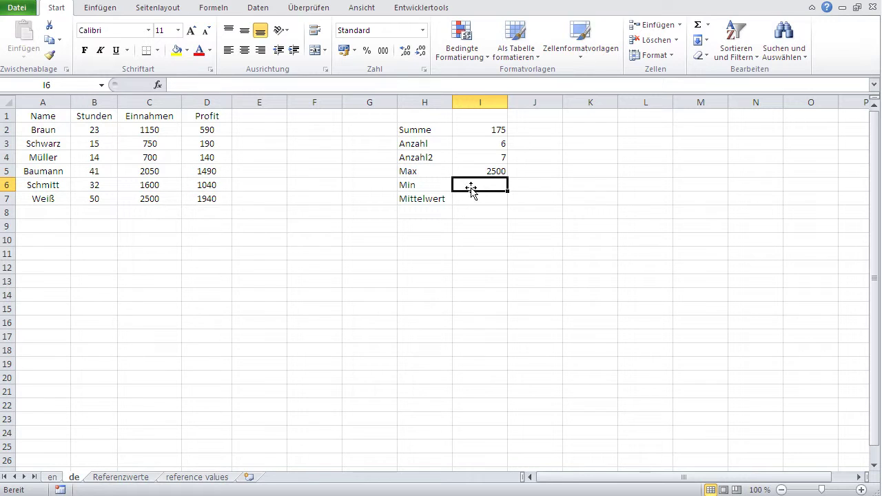
Enter =MIN(C2:C7) in I6, giving 700
text(=)
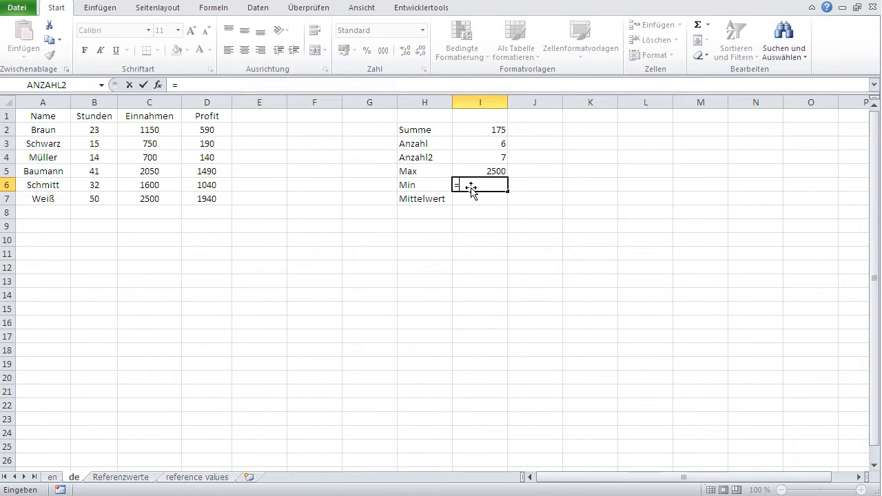
text(min()
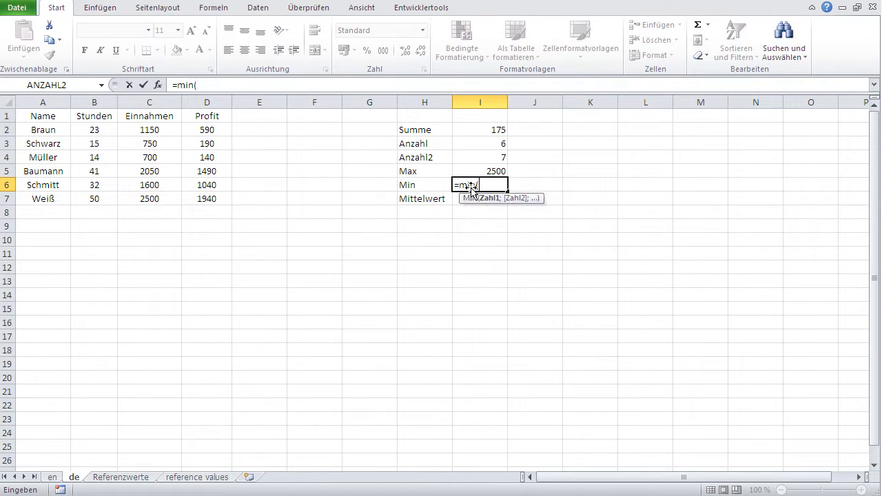
drag(150, 131, 149, 193)
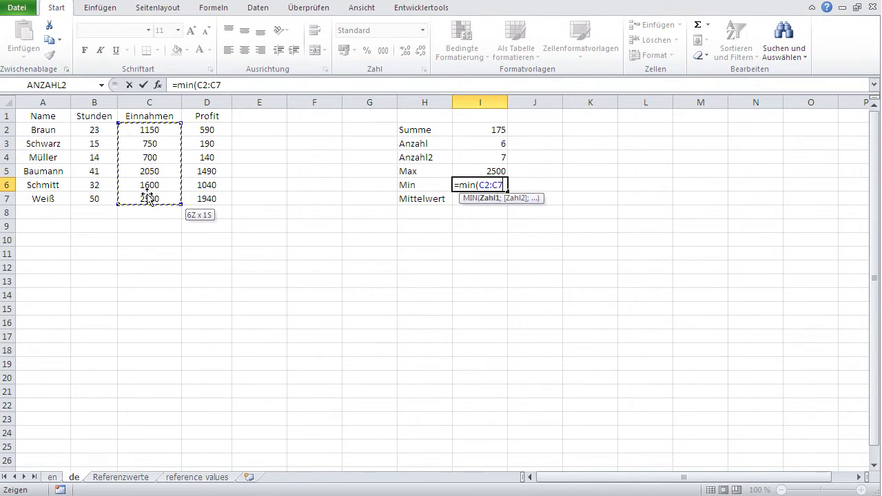
text())
key(Return)
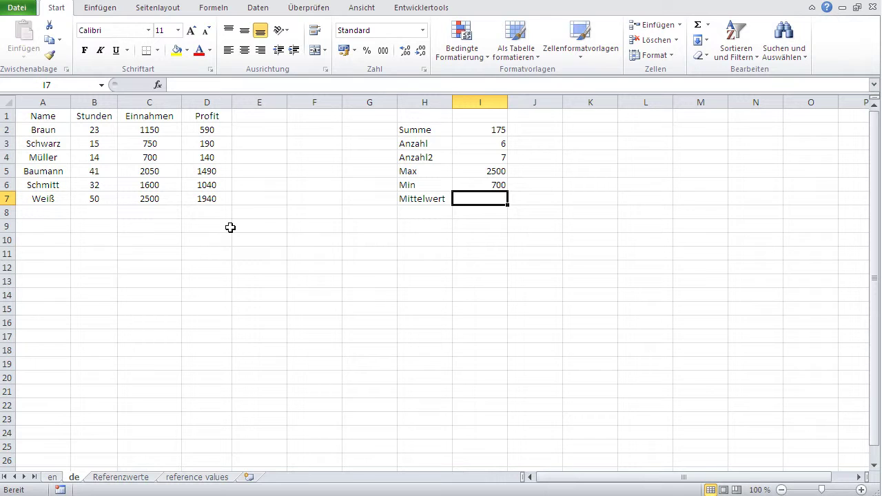
Enter =MITTELWERT(C2:C7) in I7, giving 1458,33333
text(=)
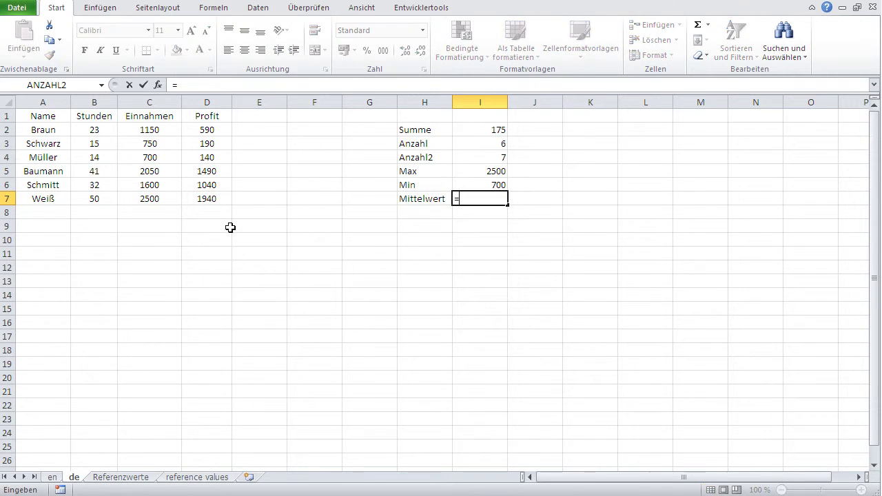
text(mit)
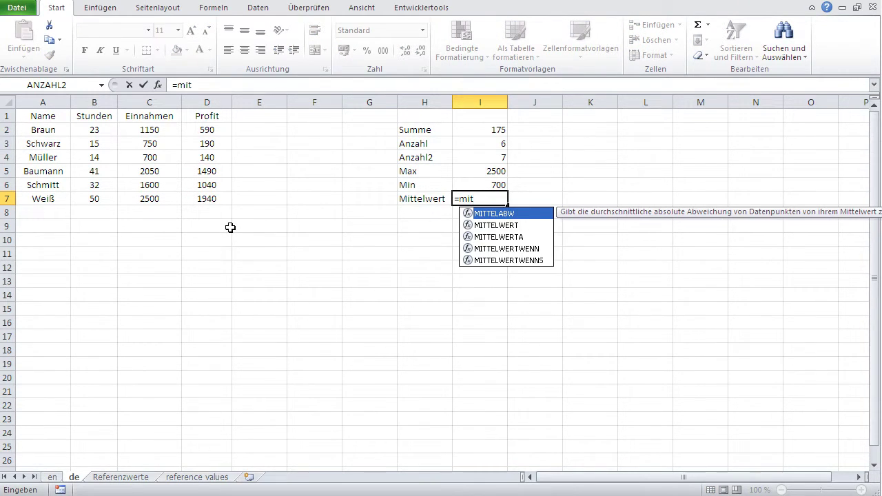
text(telwert()
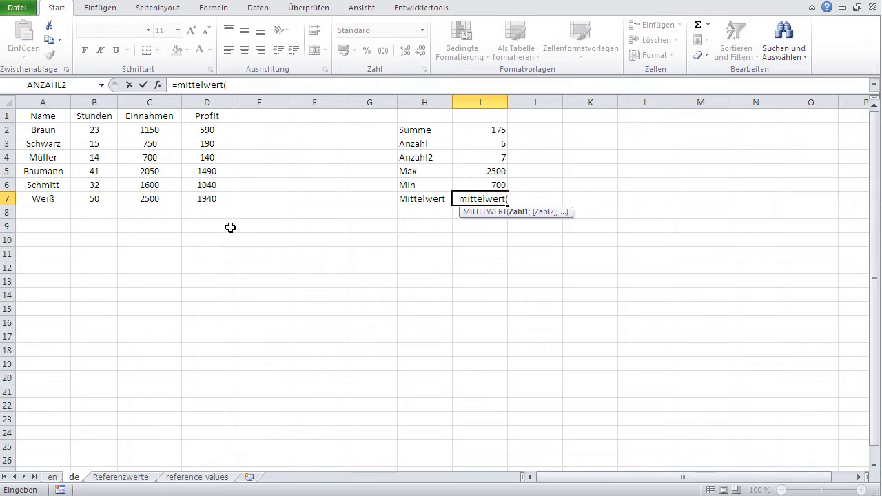
drag(153, 130, 153, 197)
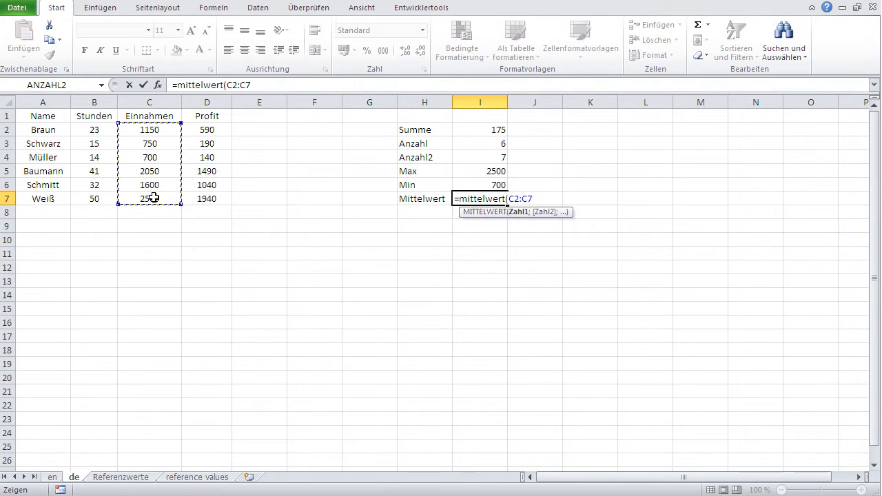
key(Return)
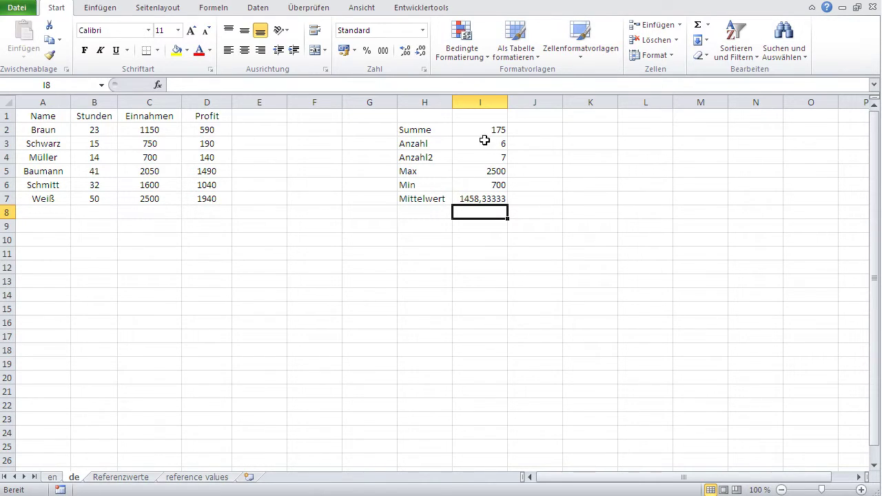
click(468, 199)
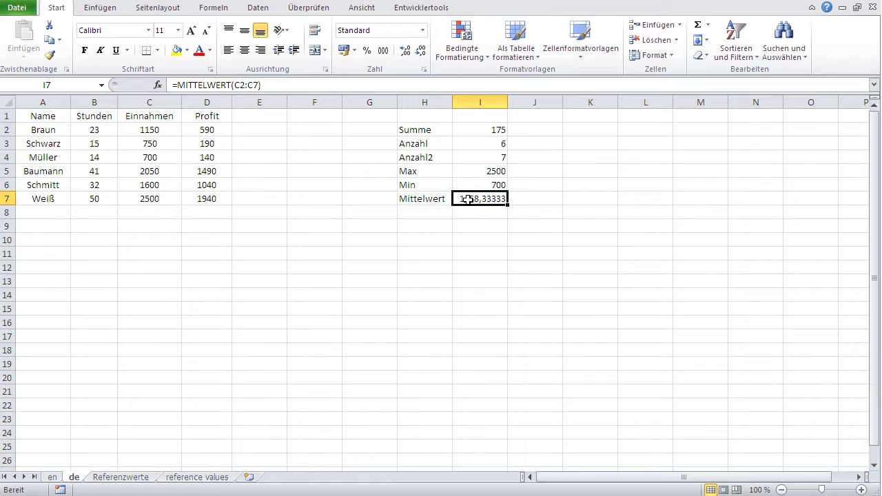
key(Up)
key(Up)
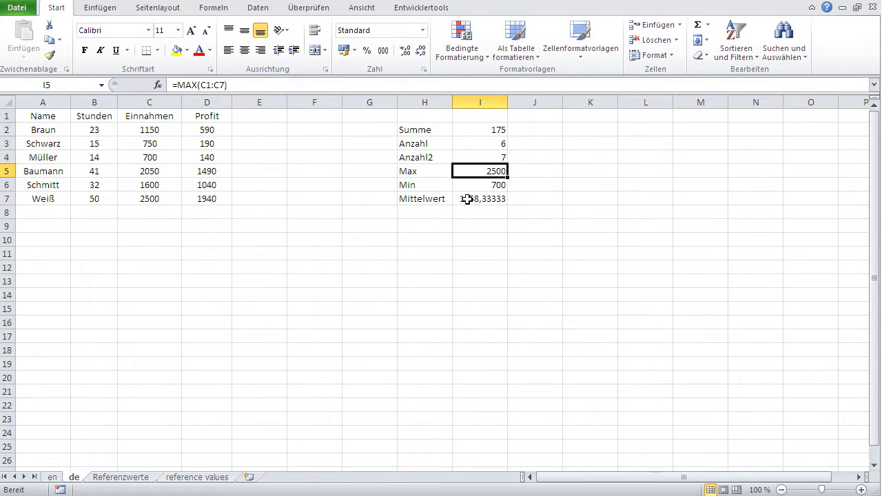
key(Up)
key(Up)
key(Up)
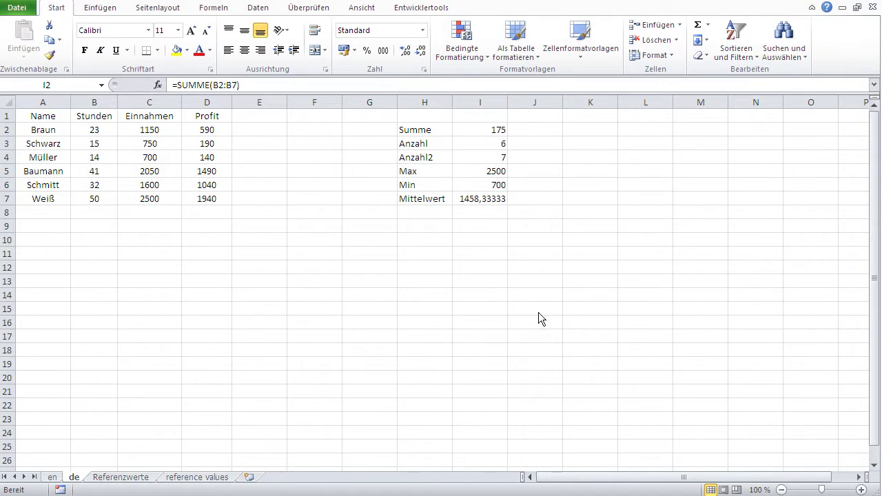
Overwrite the Einnahmen formula in C5 with the value 6000
click(145, 170)
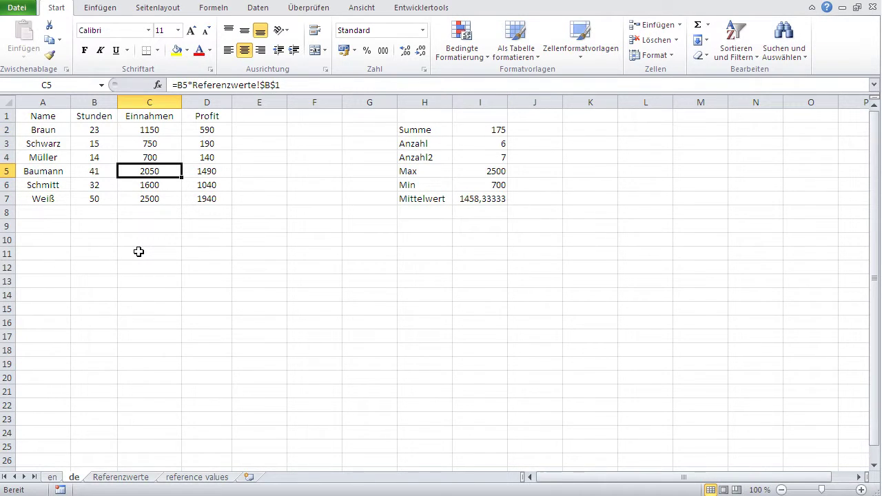
text(6000)
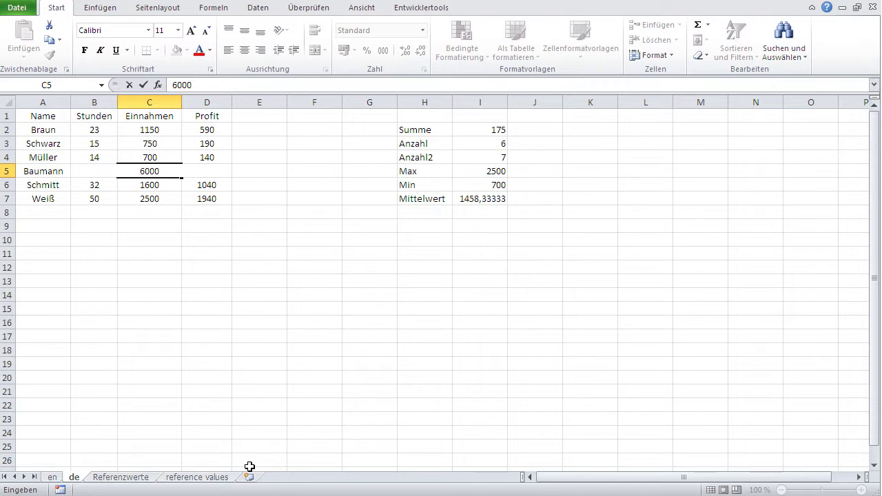
key(Return)
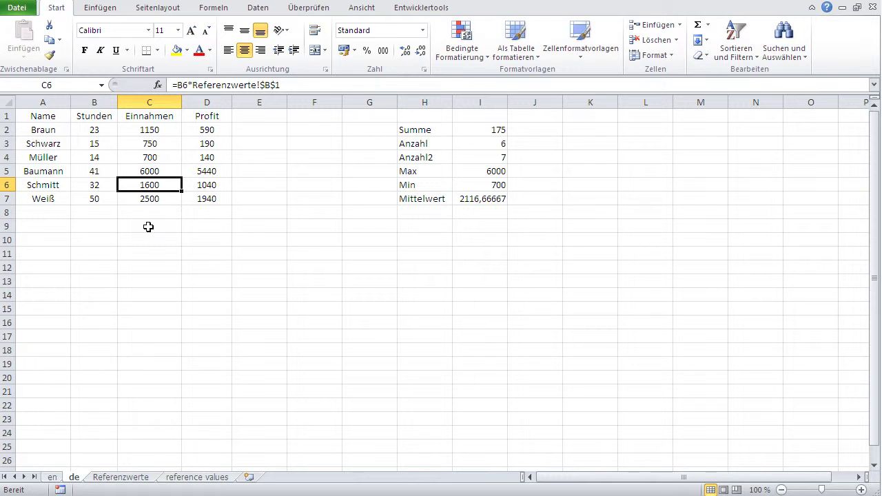
drag(480, 130, 458, 202)
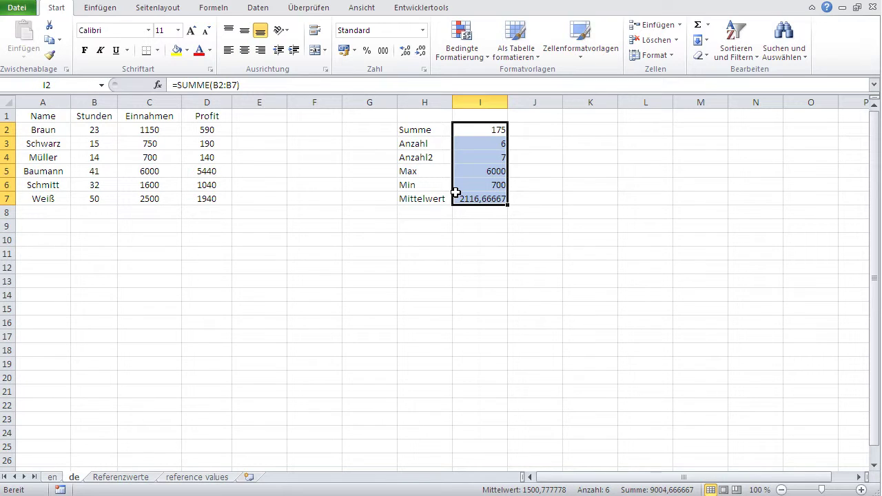
click(473, 131)
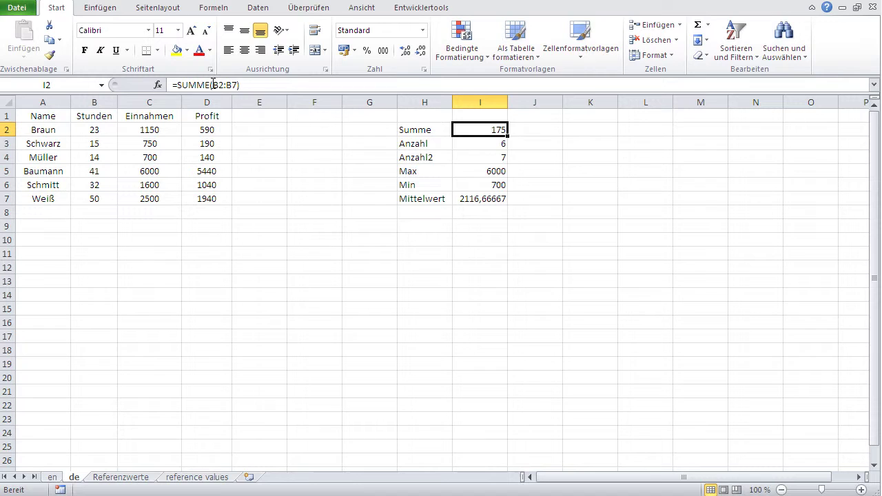
key(Down)
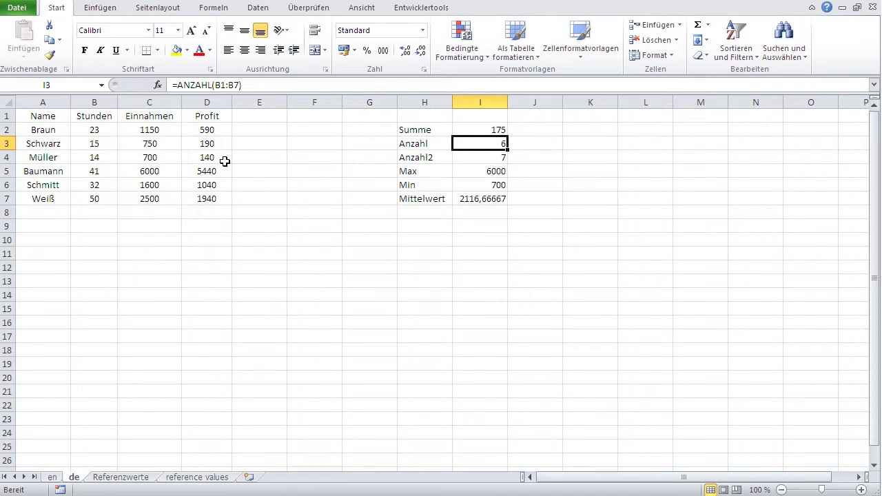
key(Down)
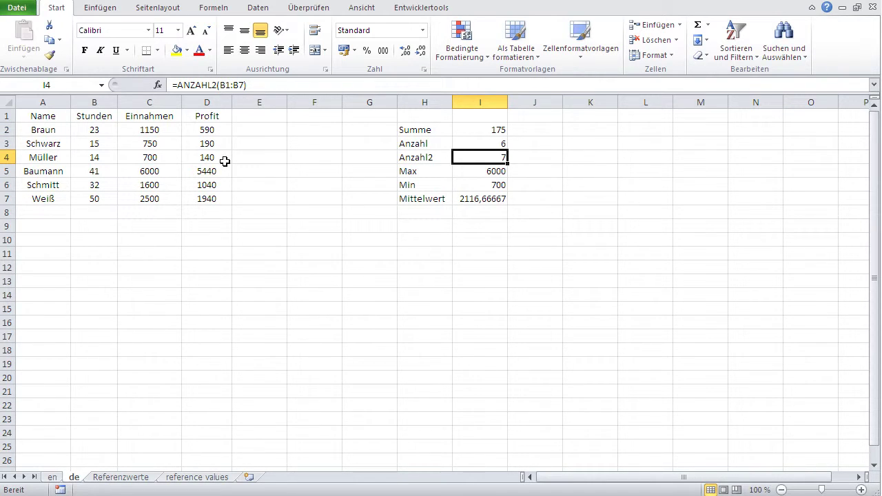
key(Down)
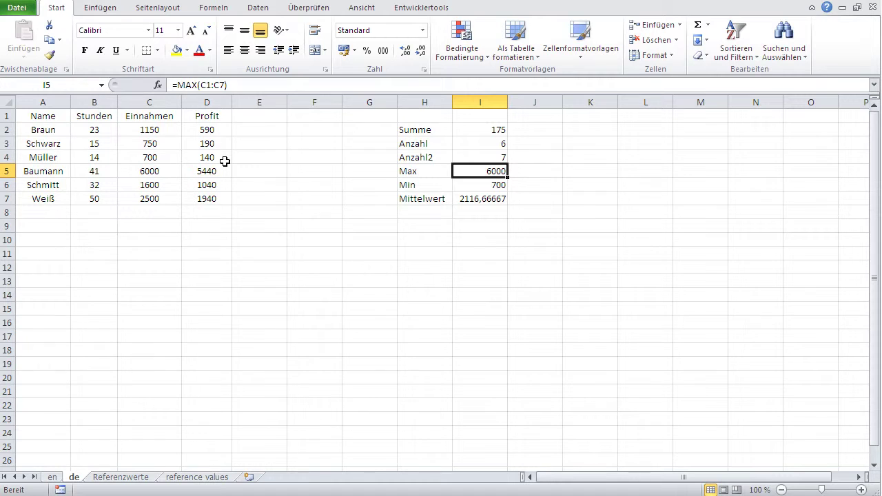
click(272, 207)
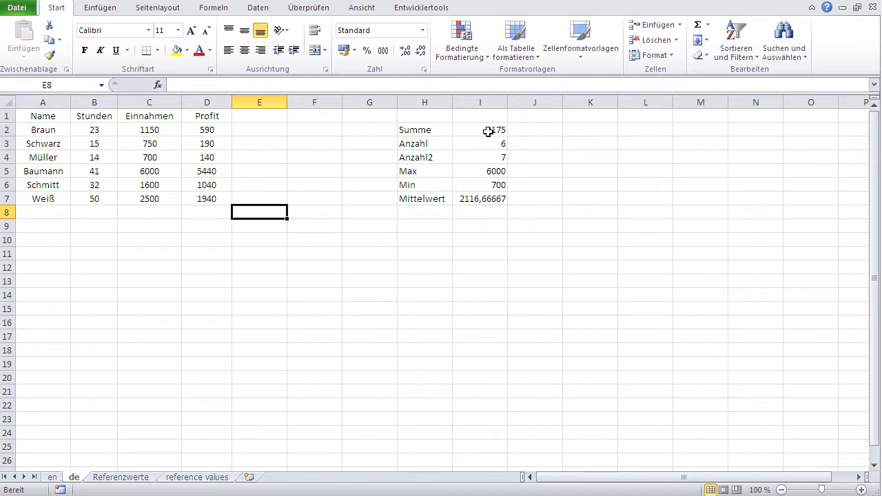
click(544, 131)
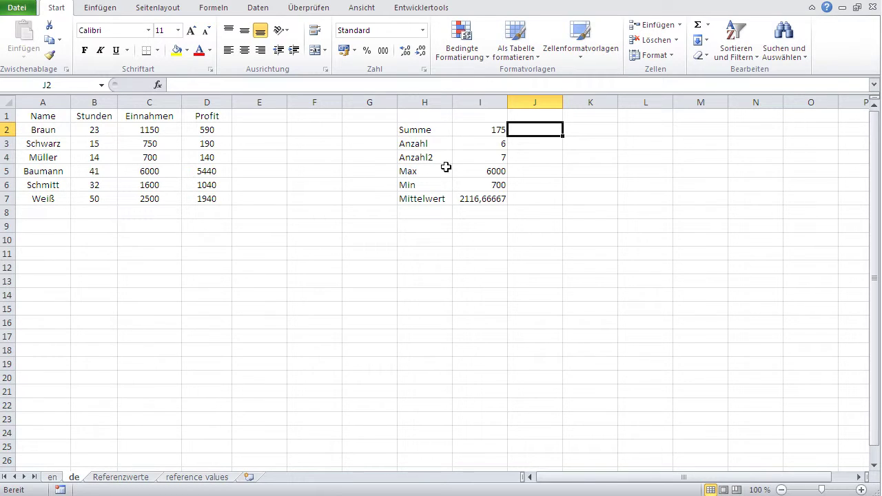
Inspect the fixed B1:B7 range of the ANZAHL formula in I3 without changing it
click(473, 146)
click(253, 84)
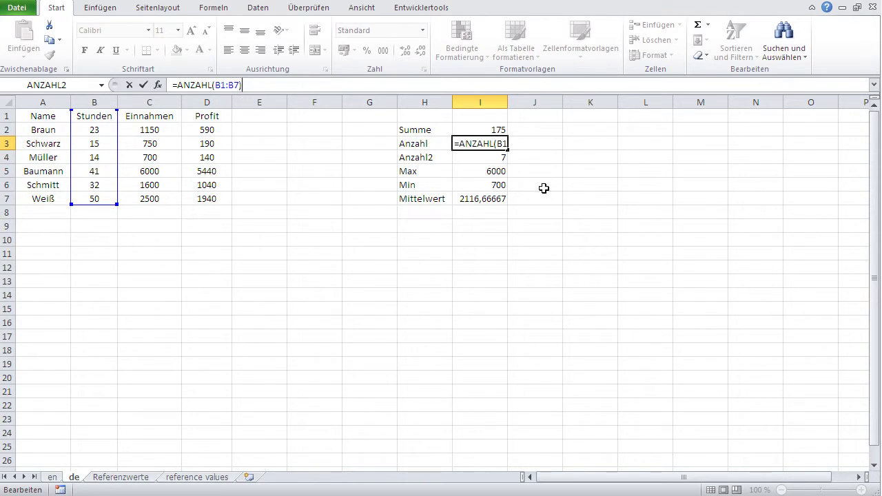
key(Return)
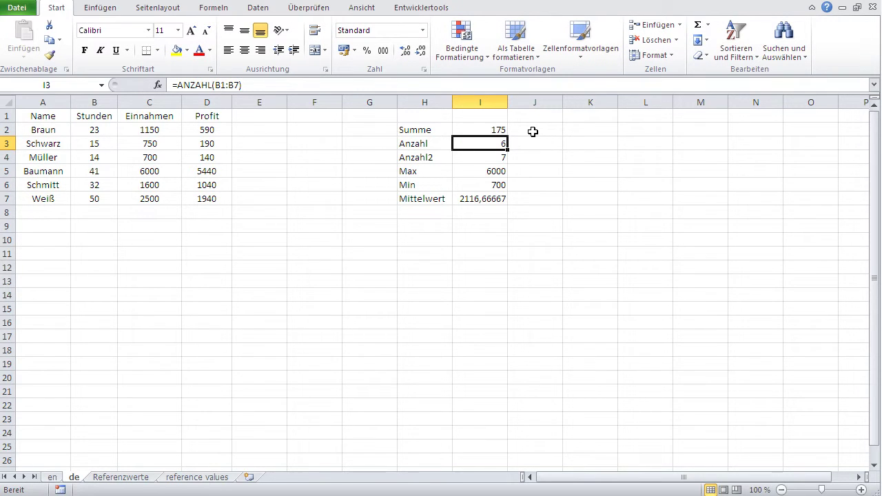
Enter =SUMME(B:B) in K2 to total the whole Stunden column, showing 175
click(575, 133)
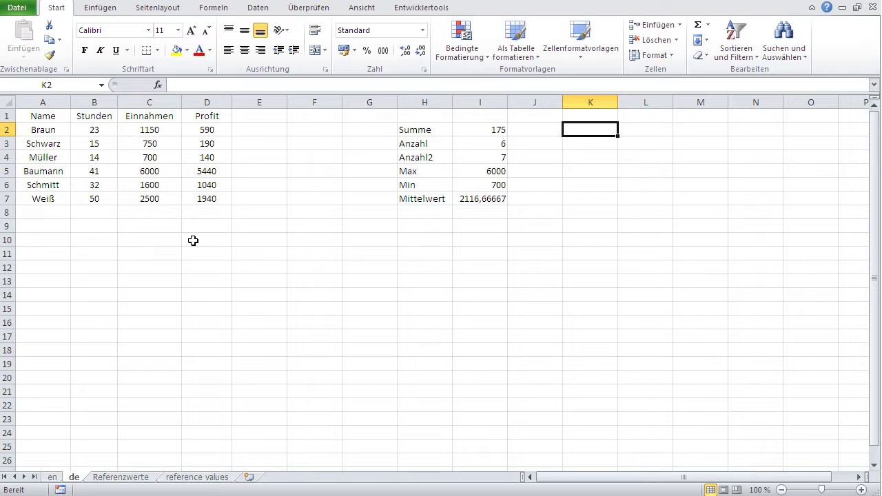
text(=summe()
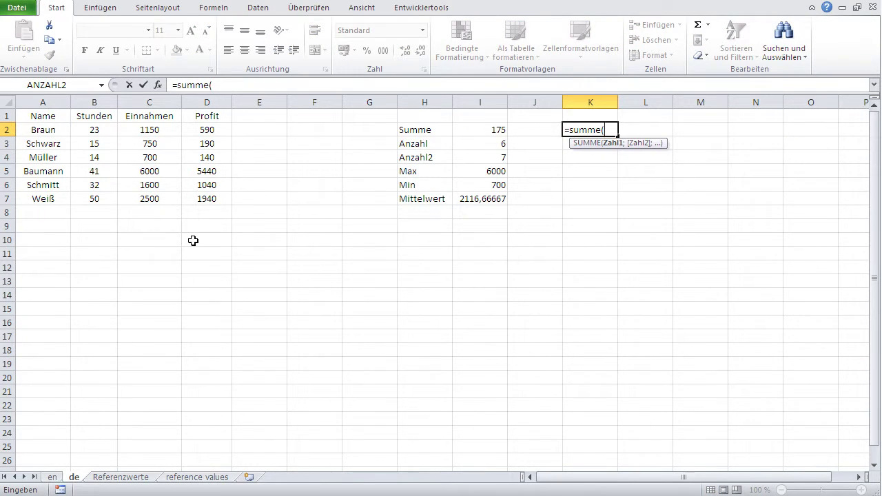
click(93, 100)
text())
key(Return)
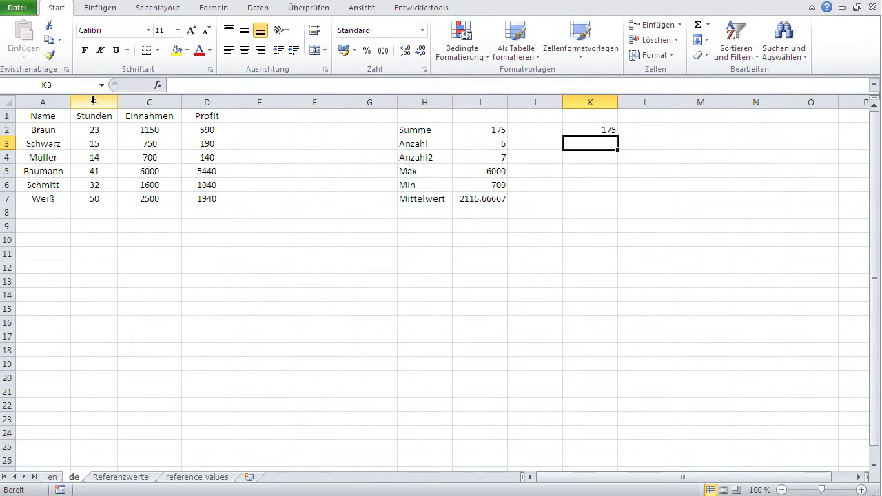
click(46, 215)
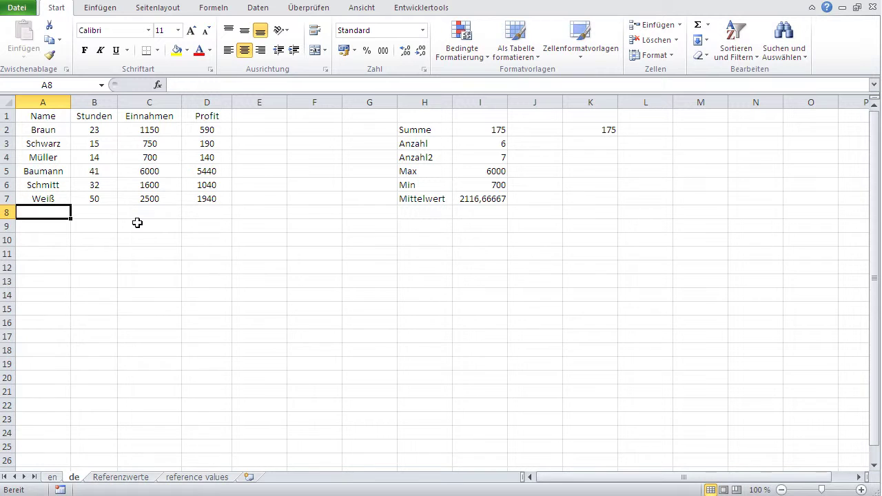
Add a new row 8 with the employee's name and 35 Stunden
text(Bau)
key(Tab)
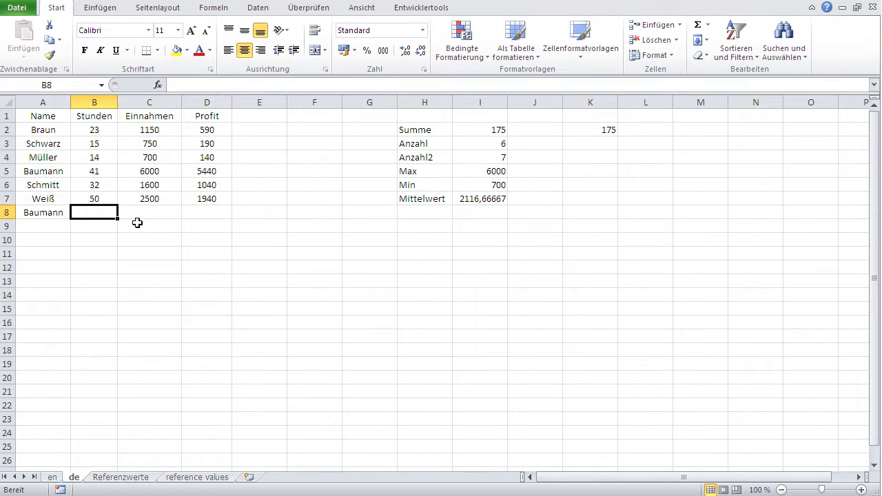
text(35)
key(Tab)
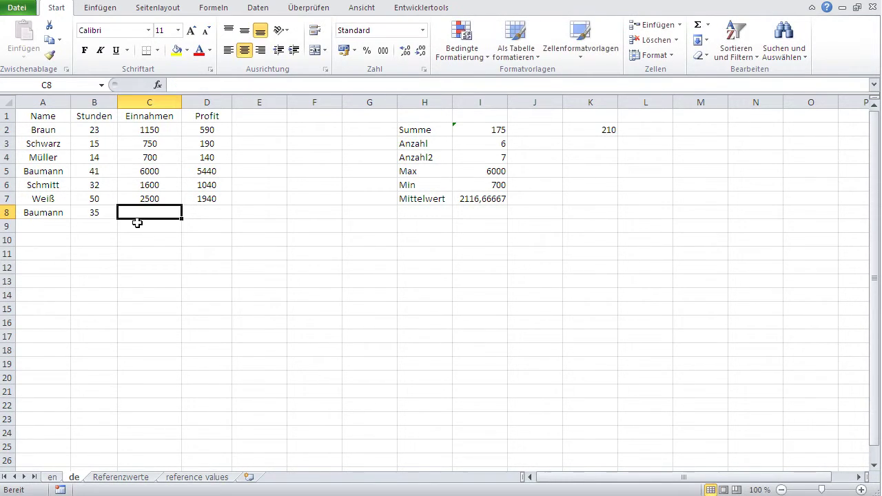
Check that I2's =SUMME(B2:B7) still covers only rows 2-7, staying at 175
click(483, 130)
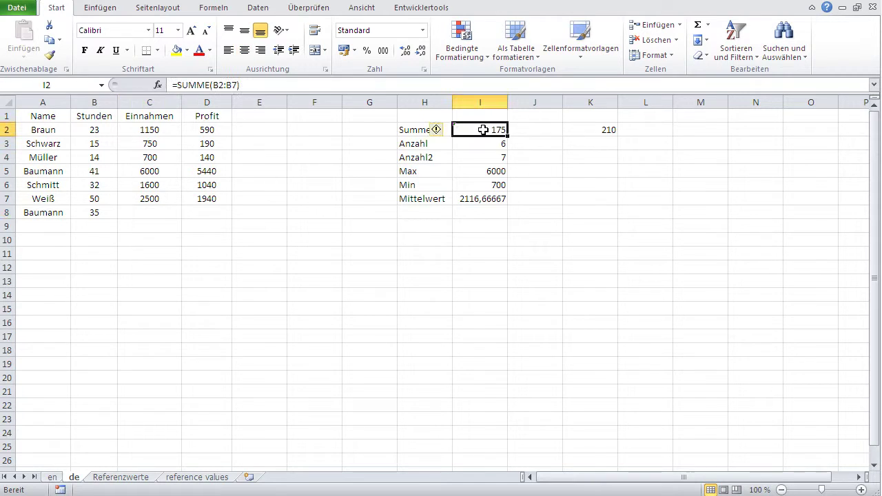
click(289, 87)
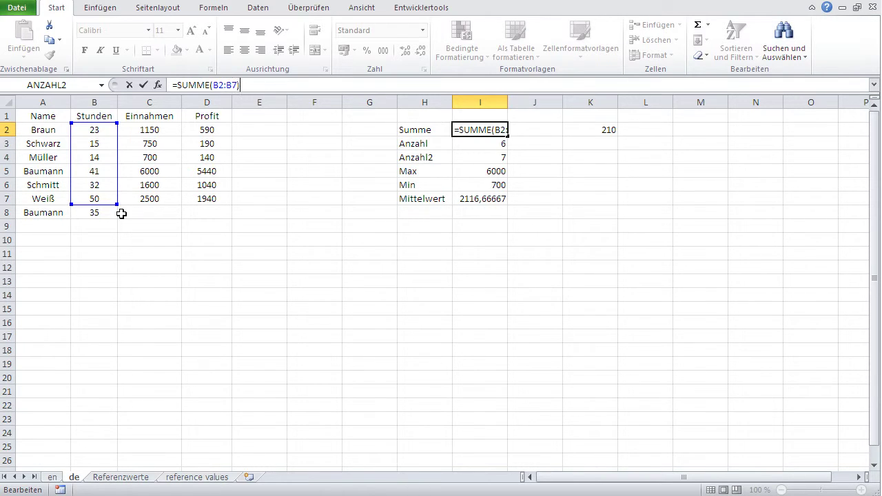
key(Tab)
key(Tab)
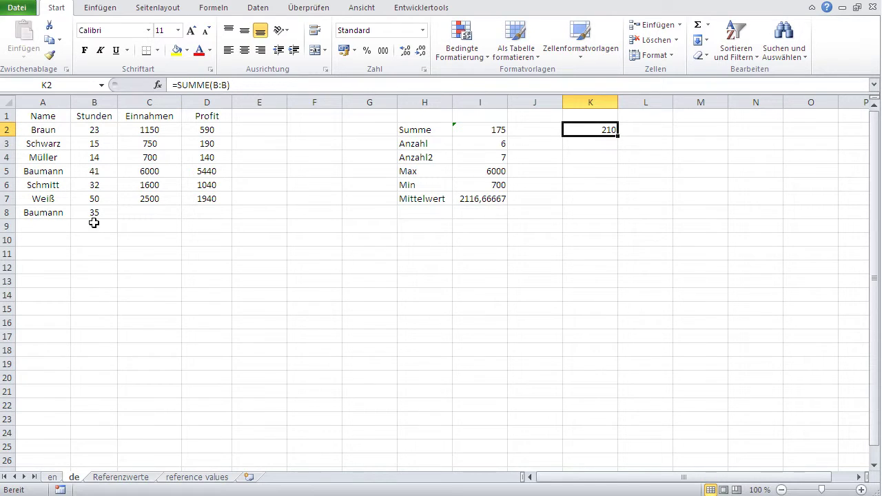
Enter =ANZAHL(B:B) in K3 and =ANZAHL2(B:B) in K4, giving 7 and 8
click(585, 144)
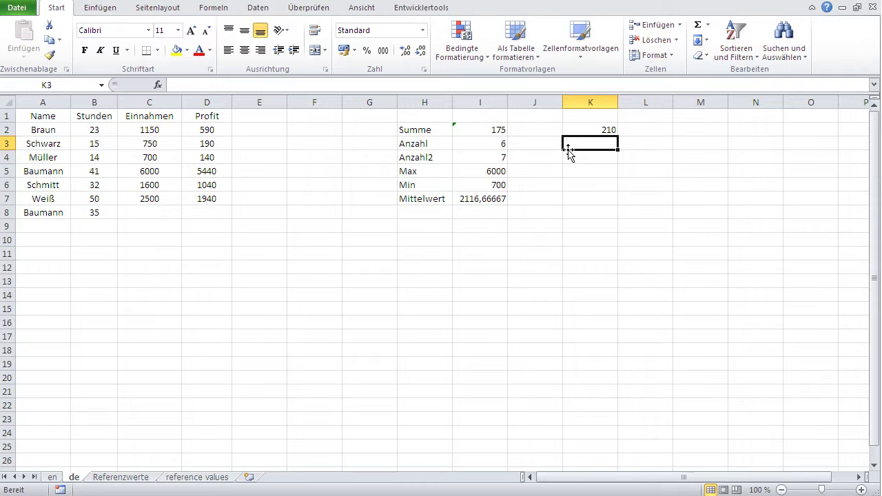
text(=anzahl)
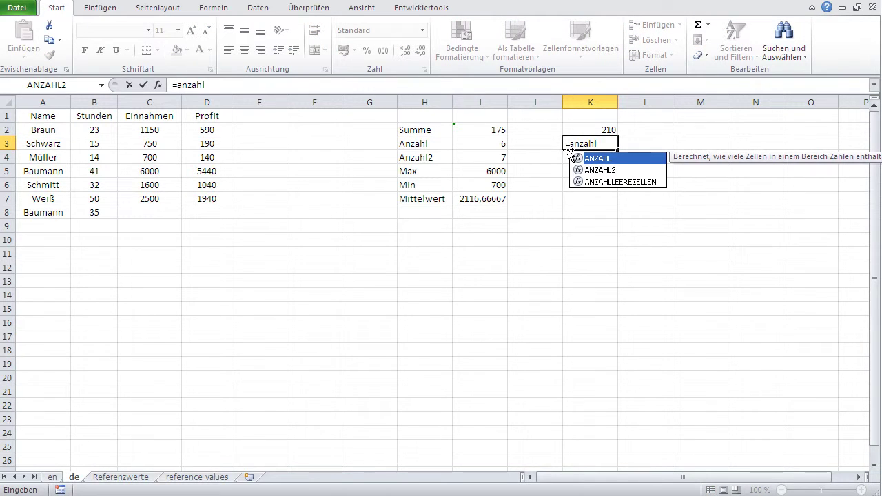
text(()
click(101, 98)
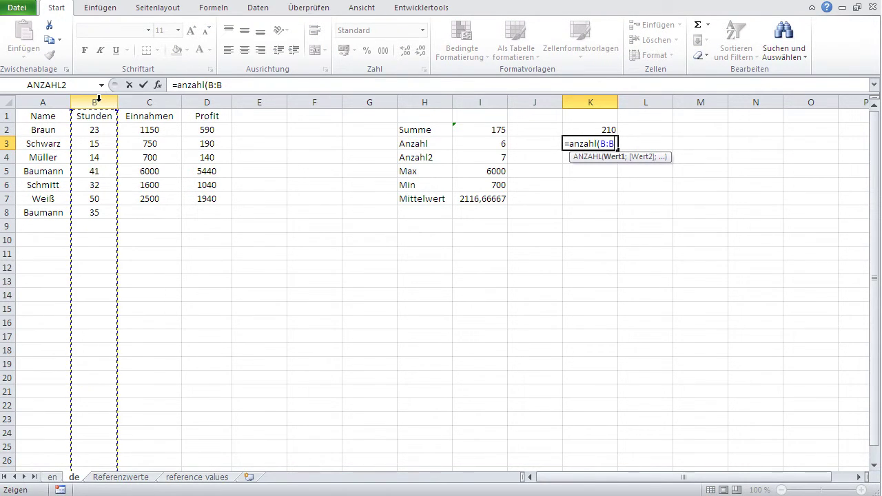
text())
key(Return)
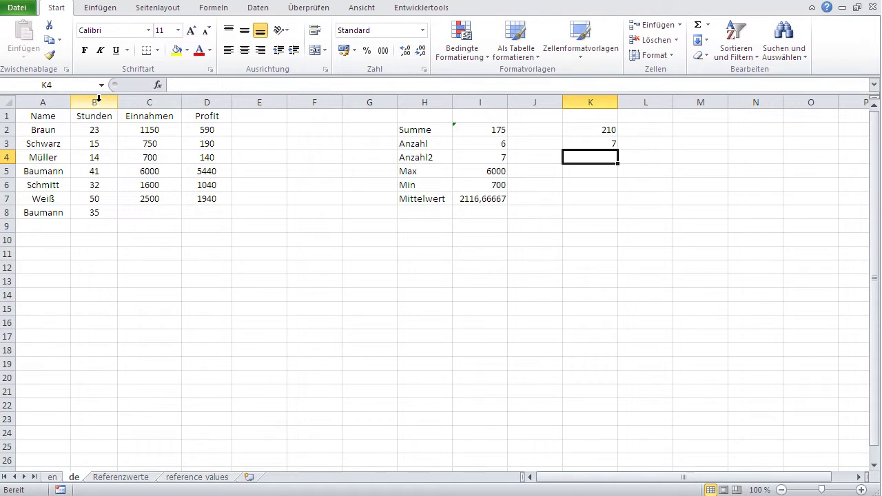
text(=anzahl2()
click(93, 98)
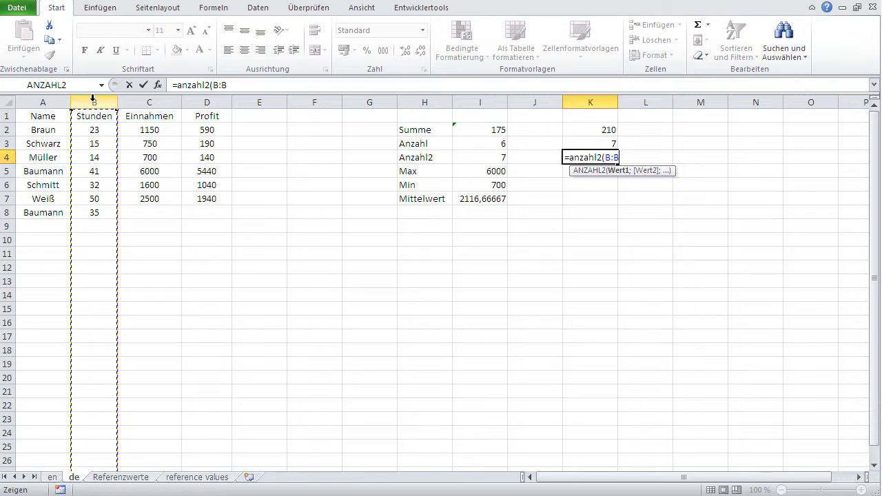
text())
key(Return)
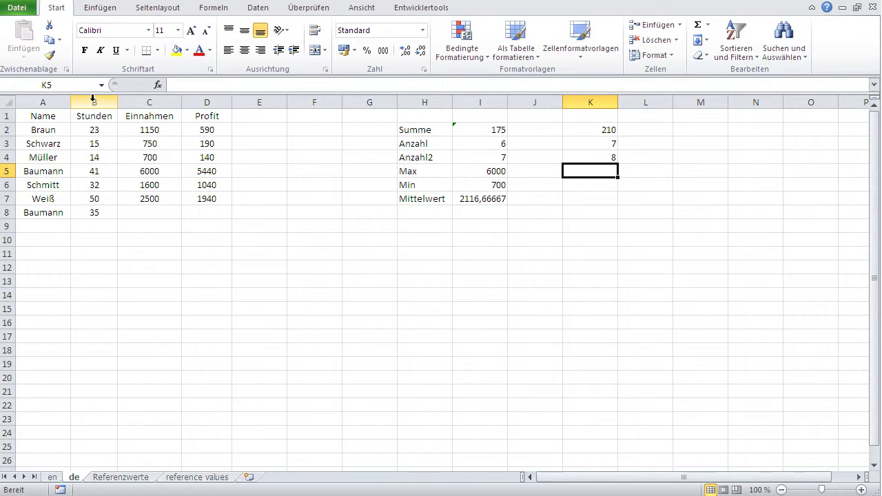
Enter =MAX(B:B), =MIN(B:B) and =MITTELWERT(B:B) in K5–K7, giving 50, 14 and 30
text(=)
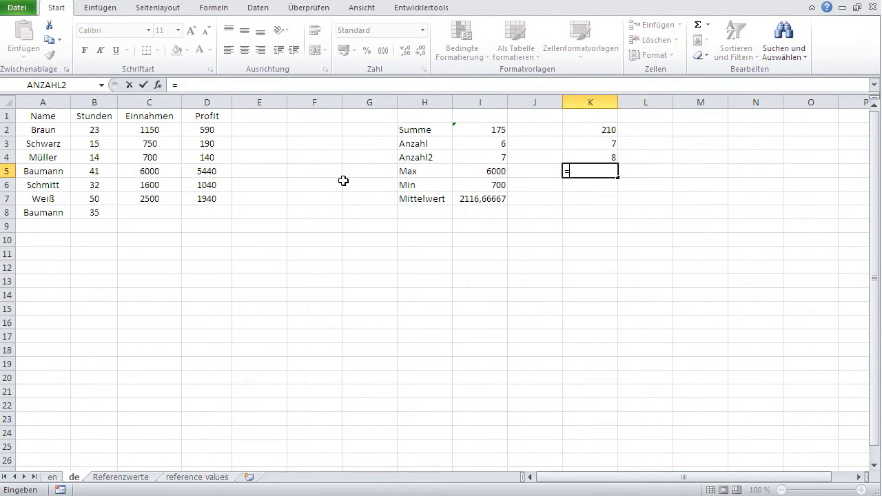
text(max()
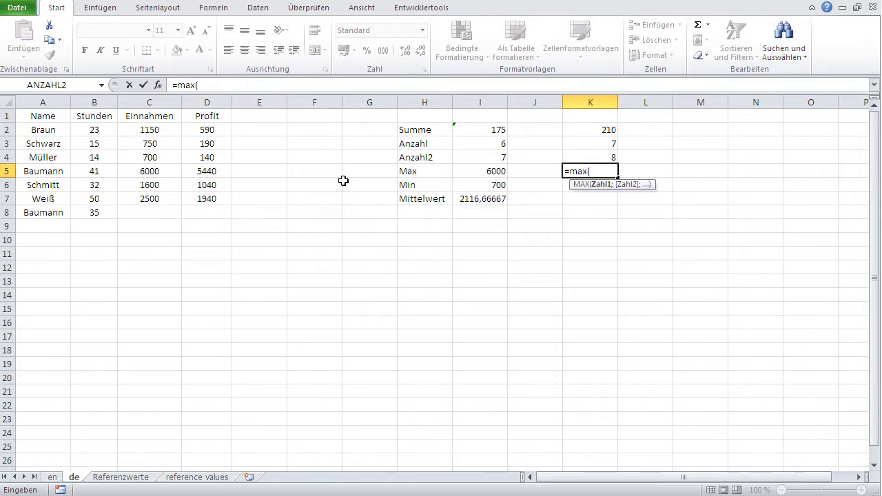
click(92, 102)
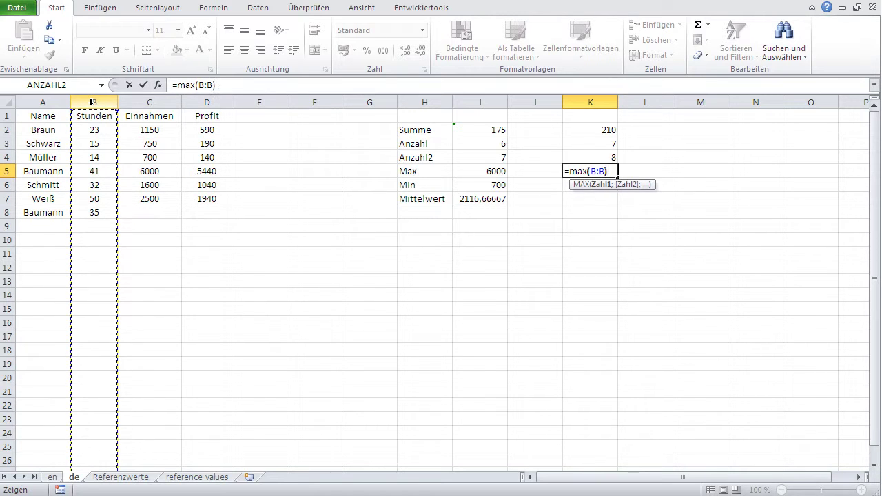
key(Return)
text(=min()
click(99, 102)
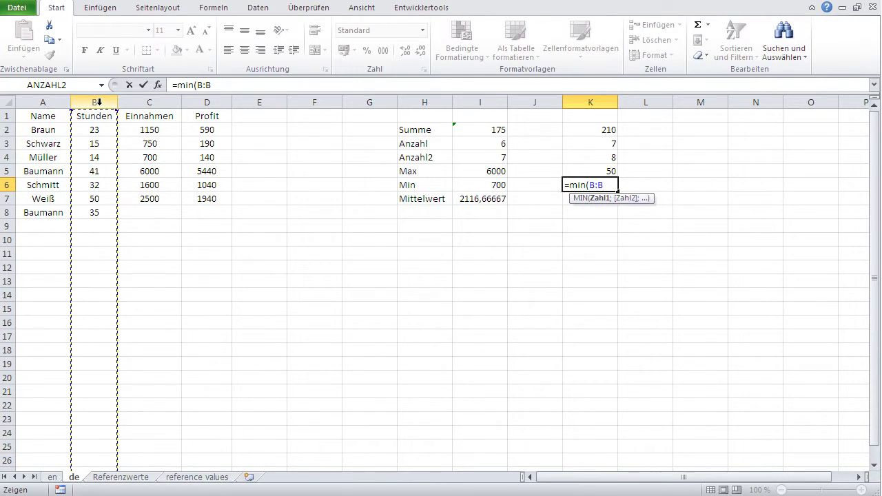
text())
key(Return)
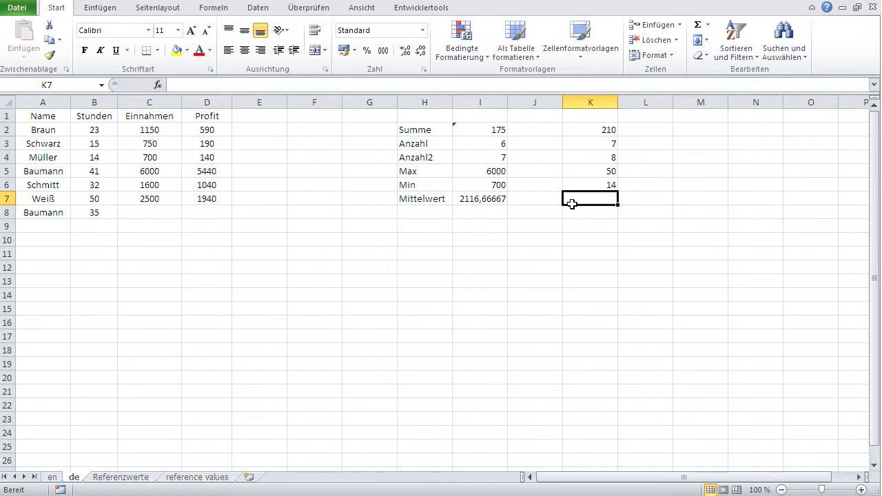
text(=mit)
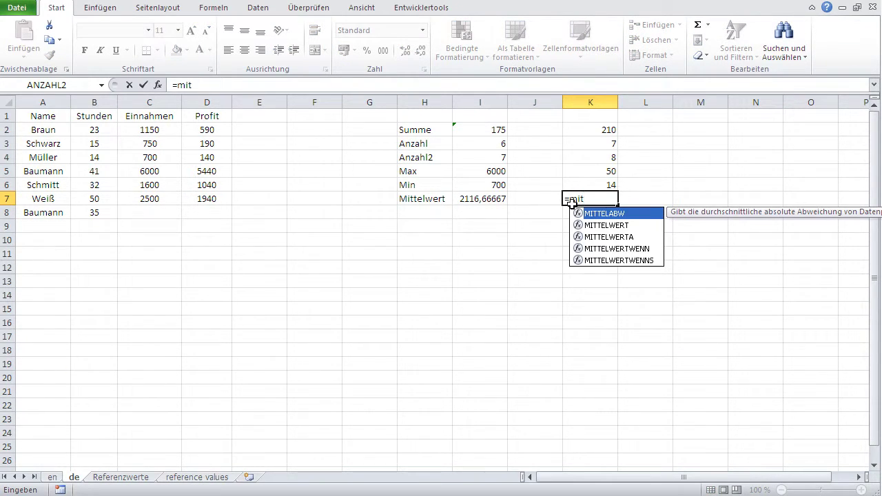
text(telwert)
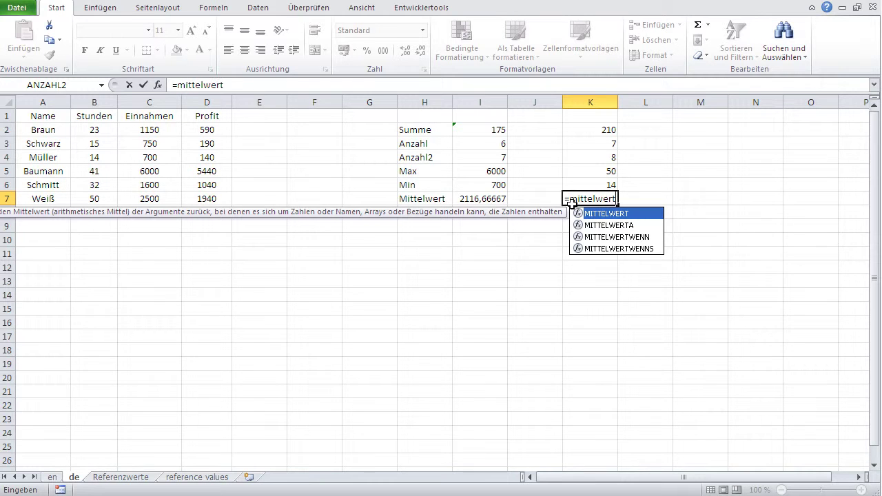
text(()
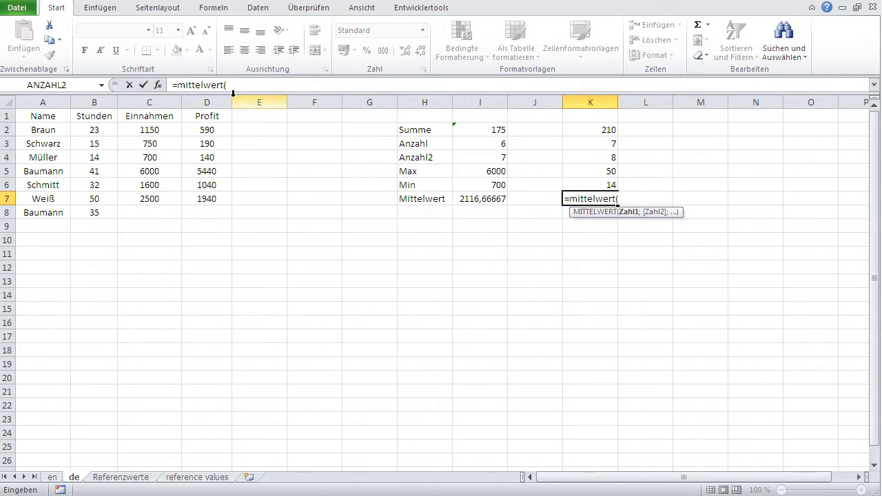
click(103, 99)
text())
key(Return)
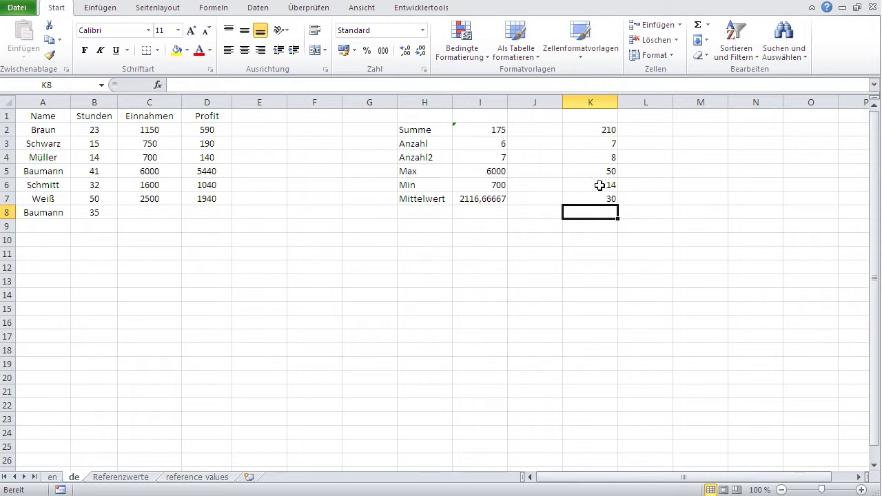
click(66, 227)
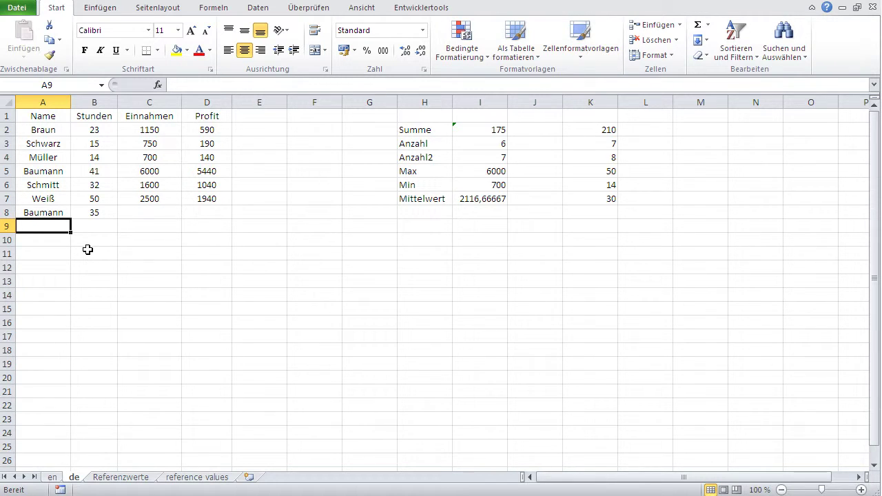
Add a new employee name with 41 hours in row 9, then check K2's =SUMME(B:B) total of 251
text(Schmitt)
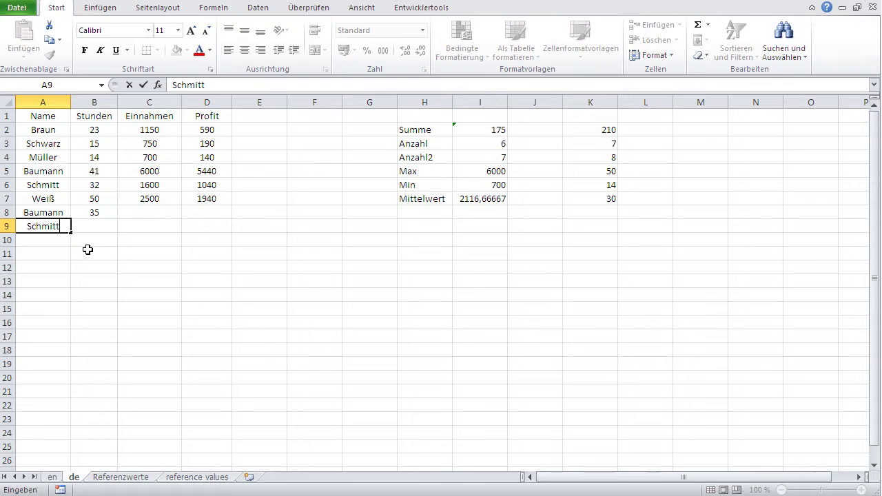
key(Tab)
text(41)
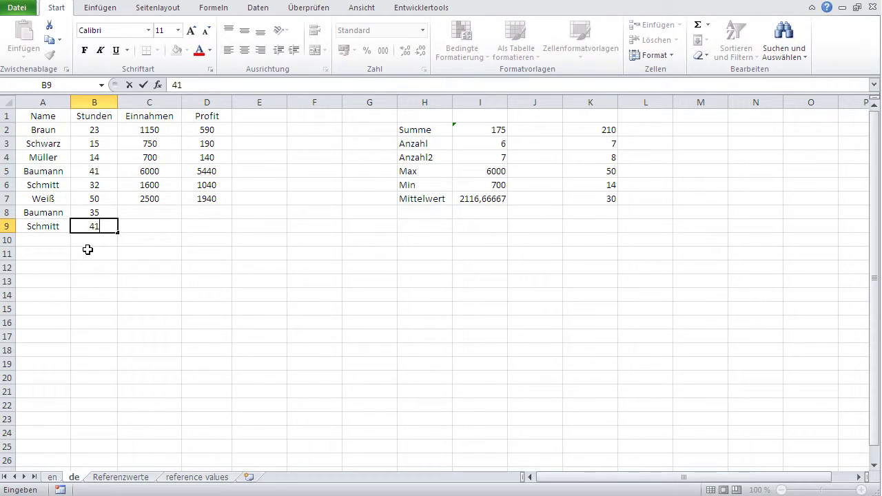
key(Return)
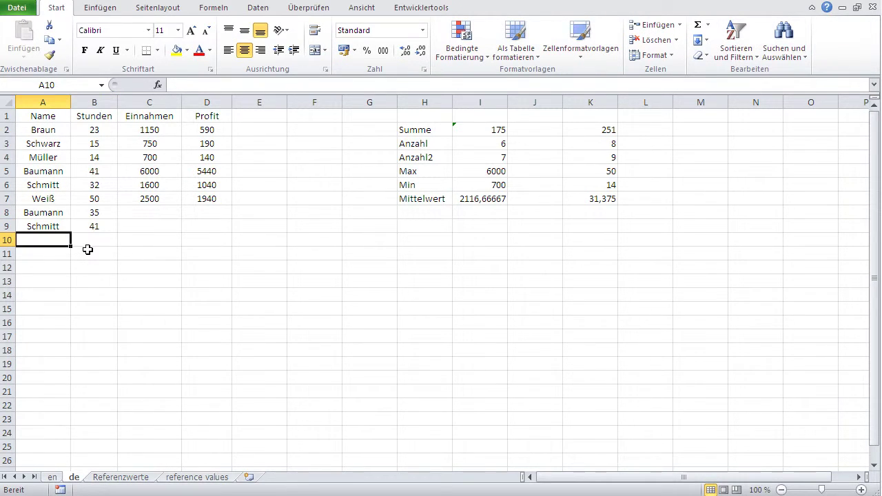
click(591, 131)
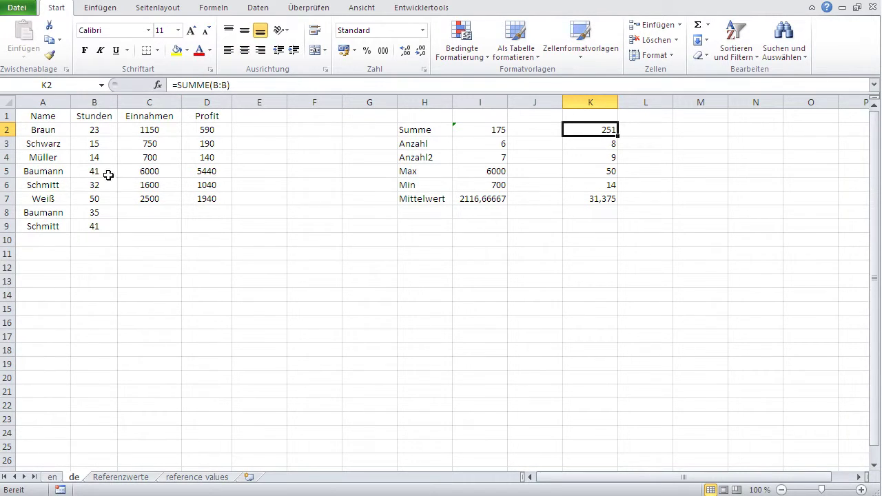
click(483, 146)
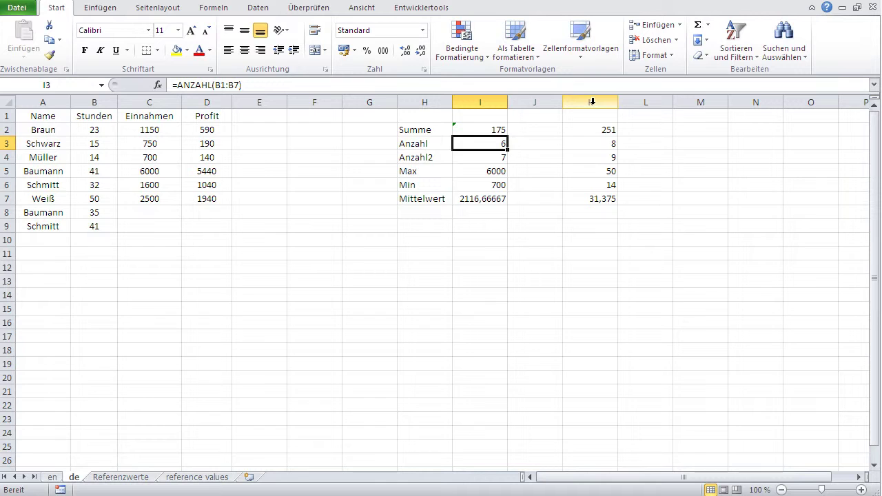
click(592, 130)
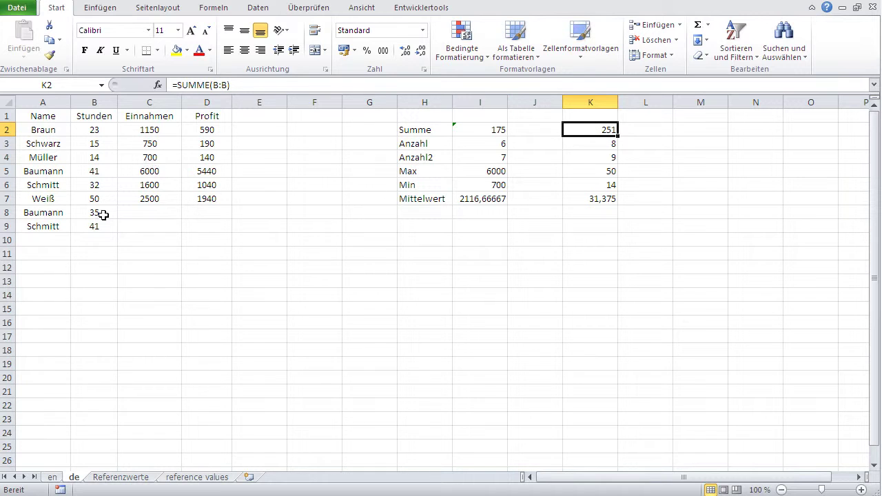